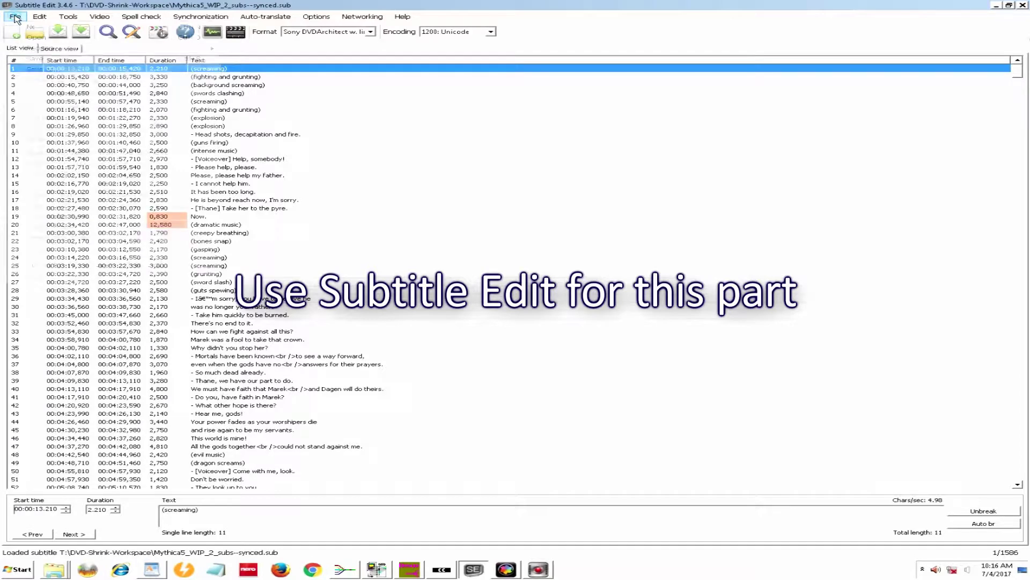
Check the save settings for exporting the subtitles as Scenarist Closed Captions (*.scc), cancel without saving, and close the subtitle editor.
left_click(16, 17)
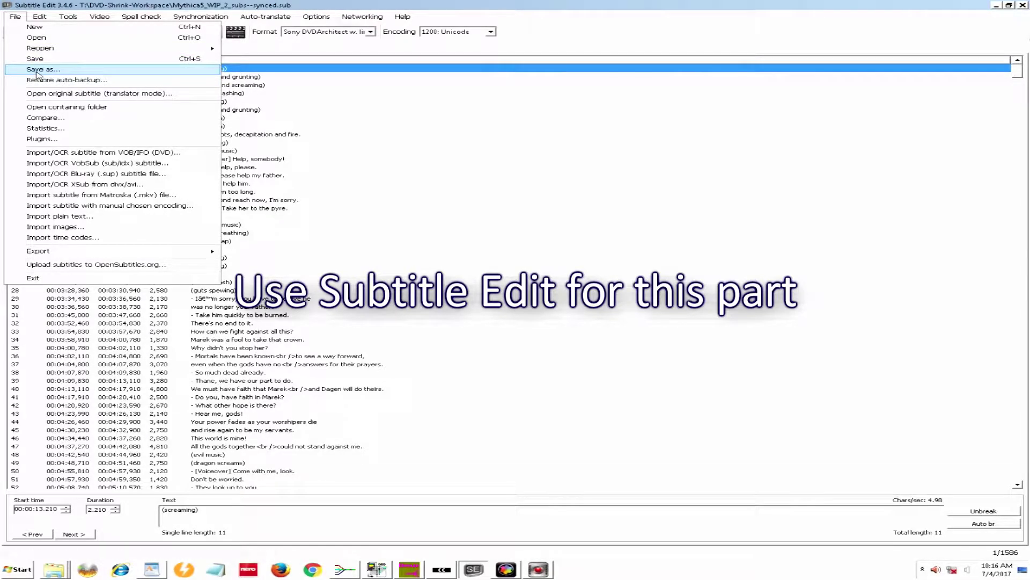
left_click(36, 71)
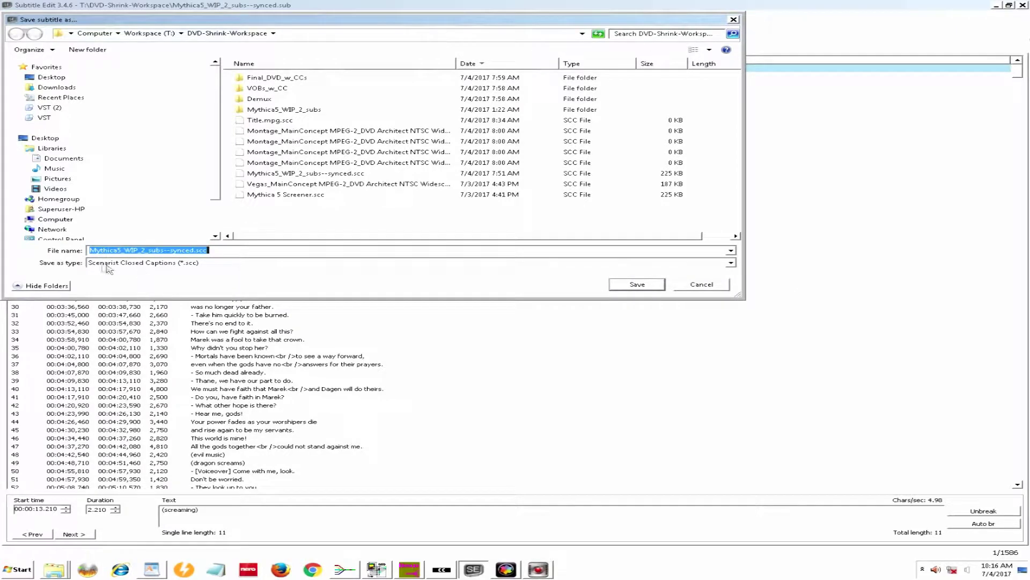
left_click(707, 284)
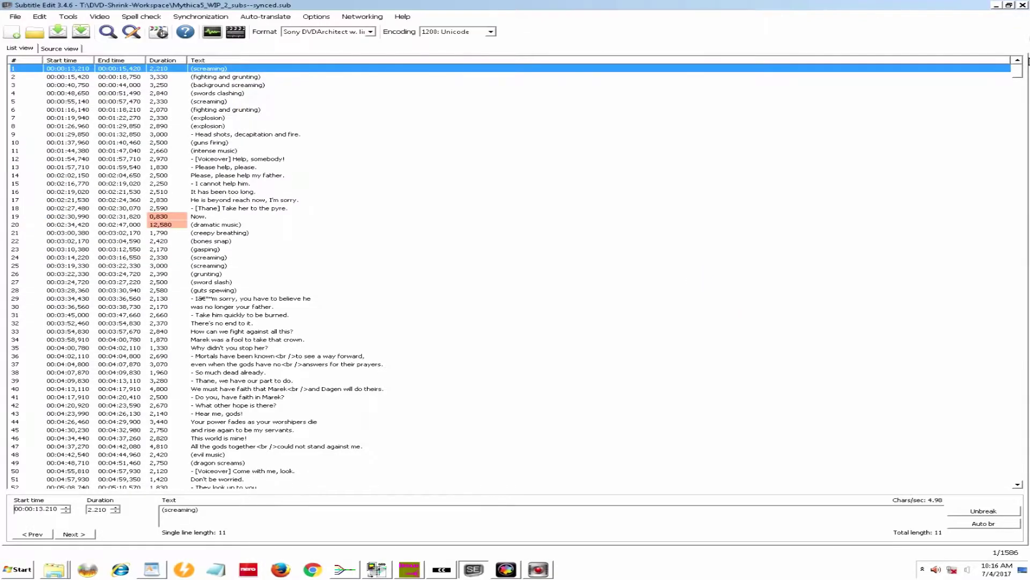
left_click(1023, 5)
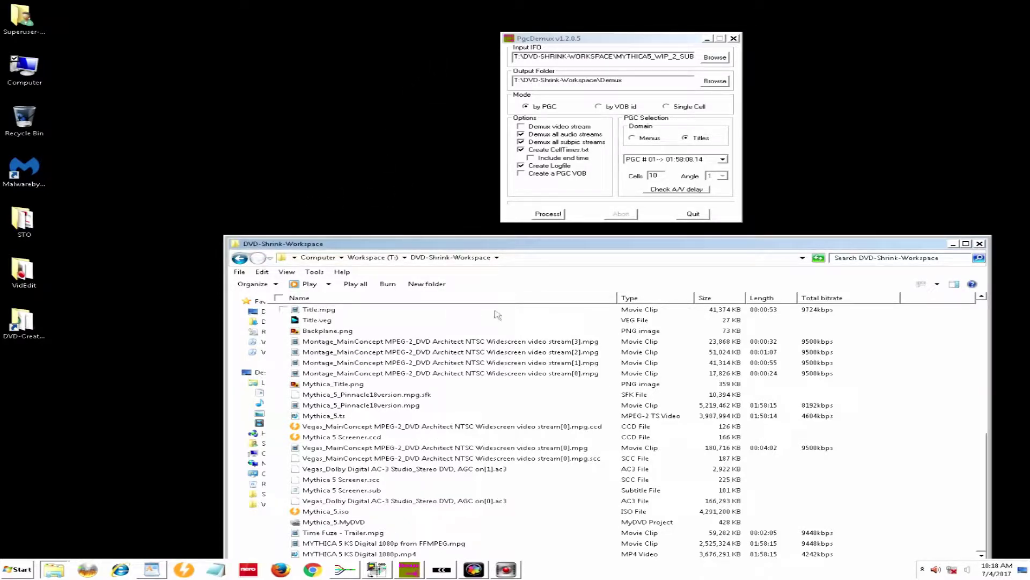
Open the VIDEO_TS folder inside Mythica5_WIP_2_subs and show its files in the Details view.
left_click(655, 39)
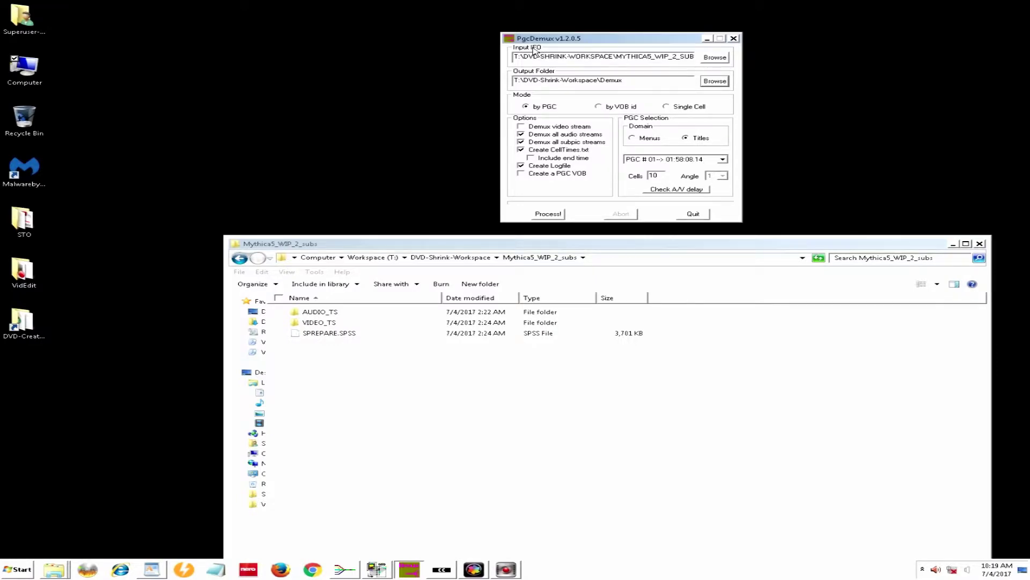
left_click(317, 246)
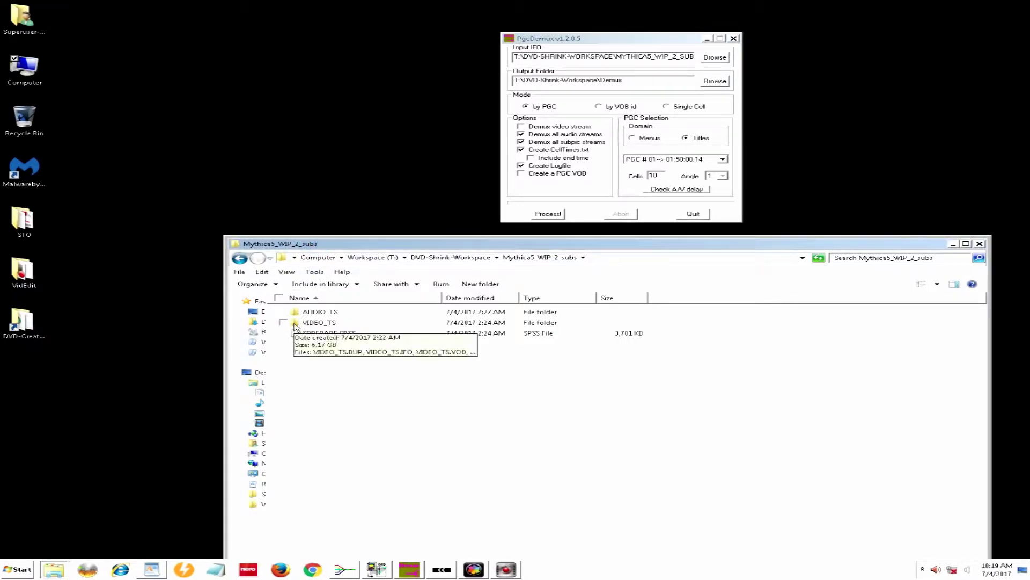
double_click(317, 322)
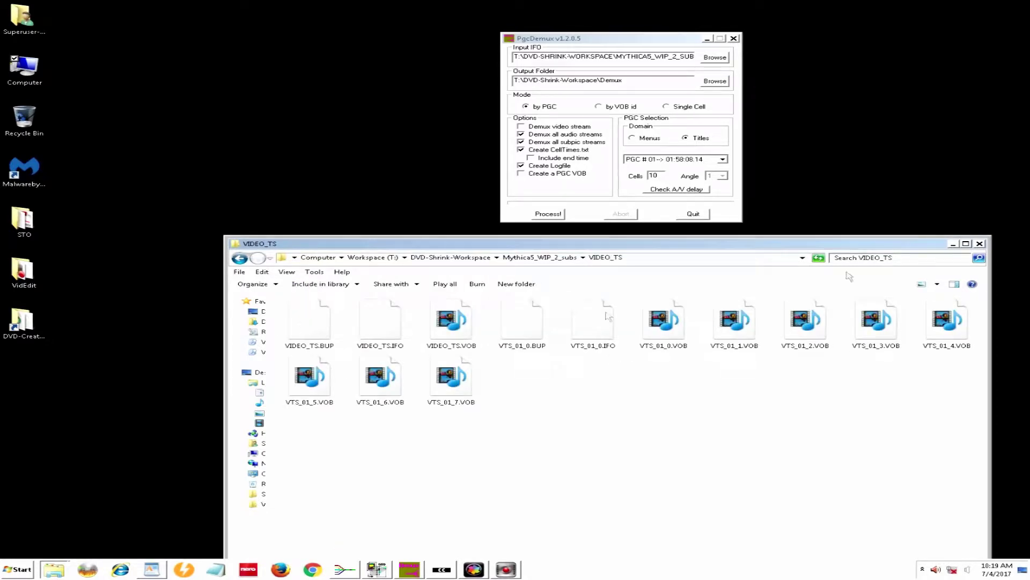
left_click(936, 284)
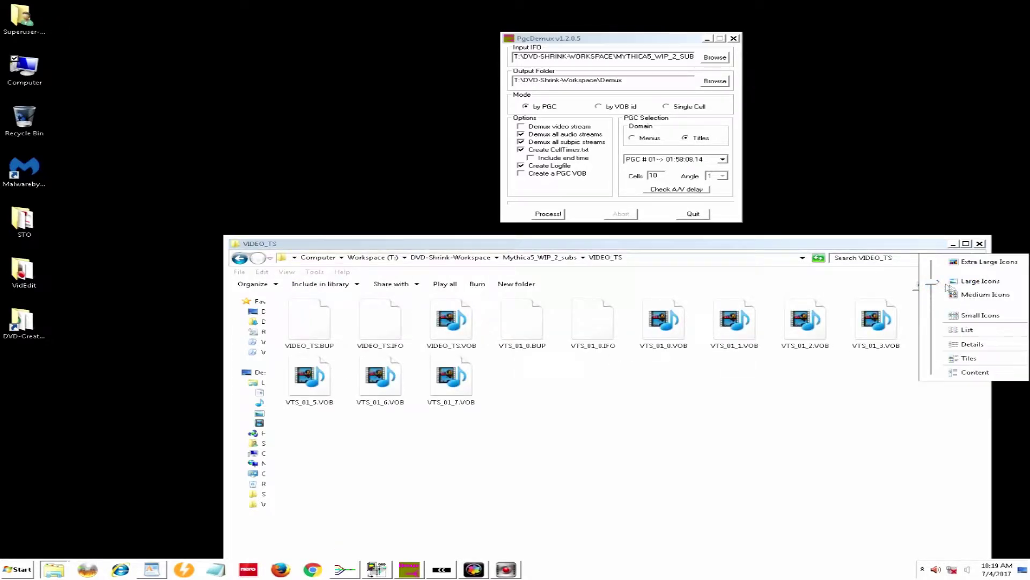
left_click(971, 345)
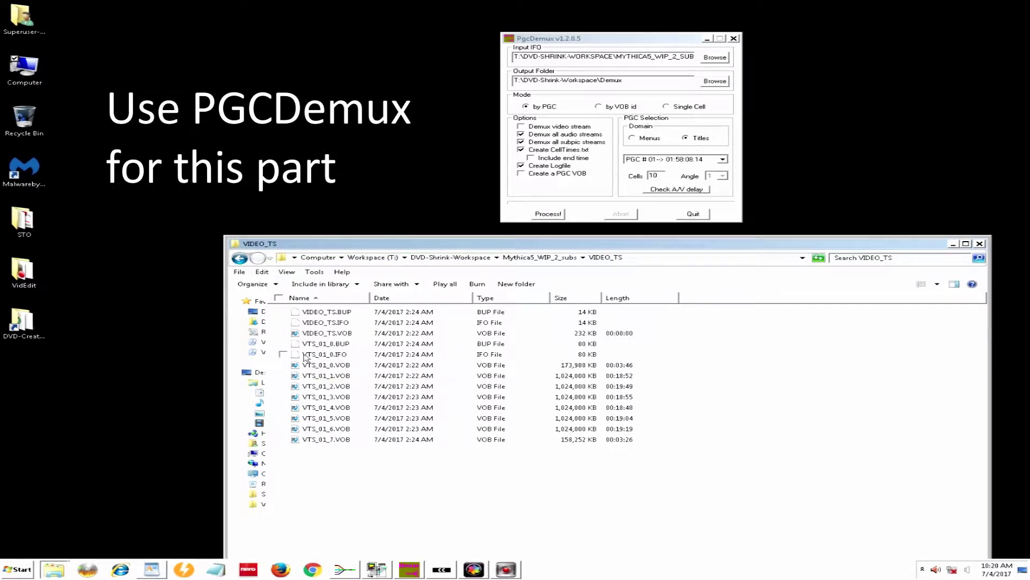
Return the file browser from VIDEO_TS to the DVD-Shrink-Workspace folder.
left_click(644, 40)
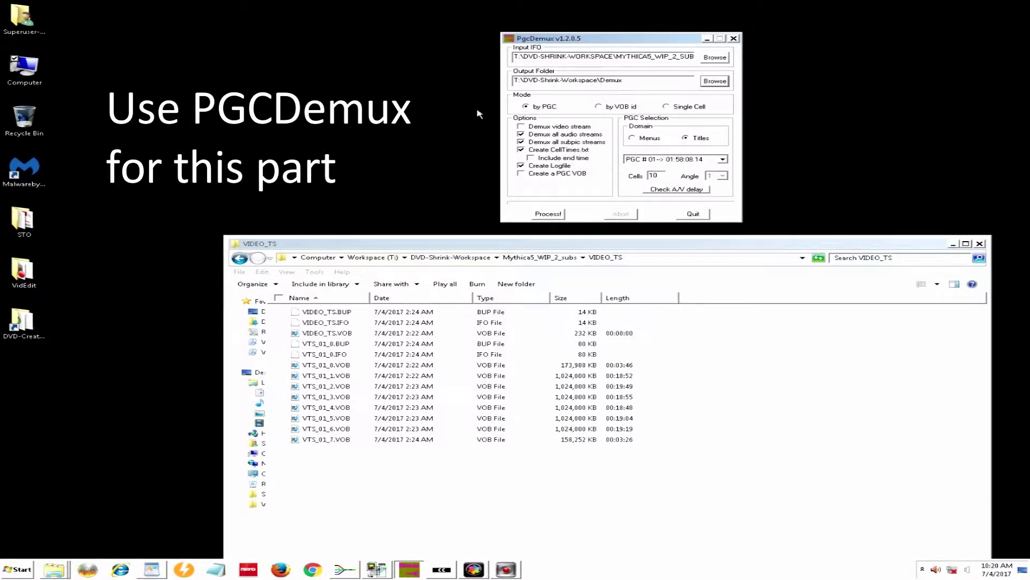
left_click(533, 258)
left_click(451, 257)
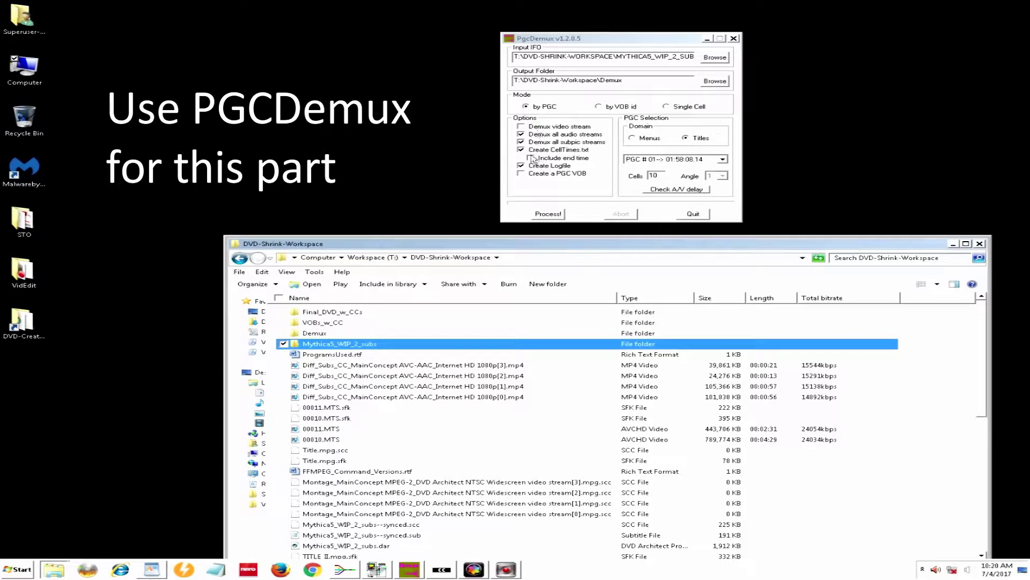
Enable the Demux video stream option in PgcDemux and quit the program, confirming the exit.
left_click(521, 127)
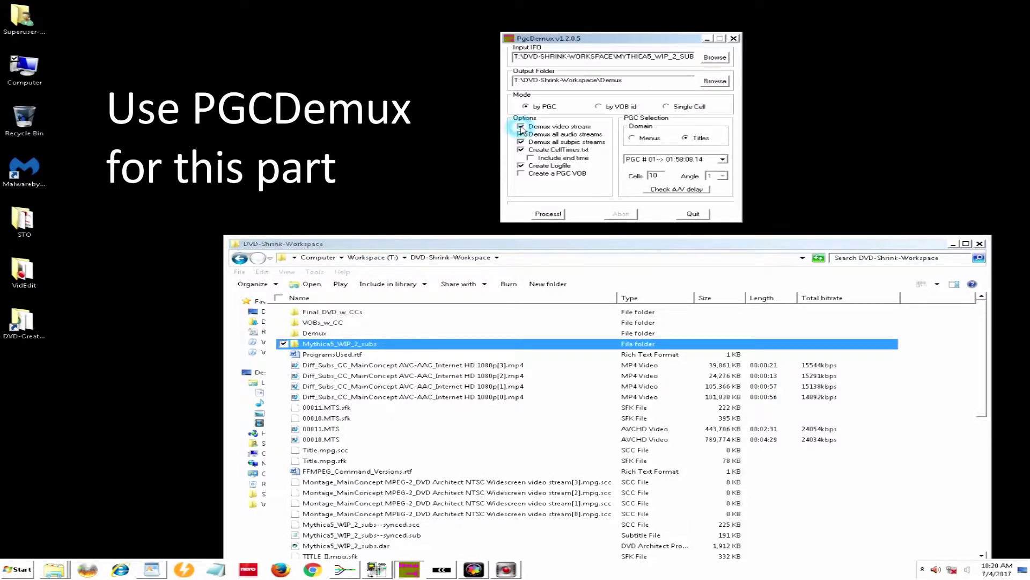
left_click(546, 214)
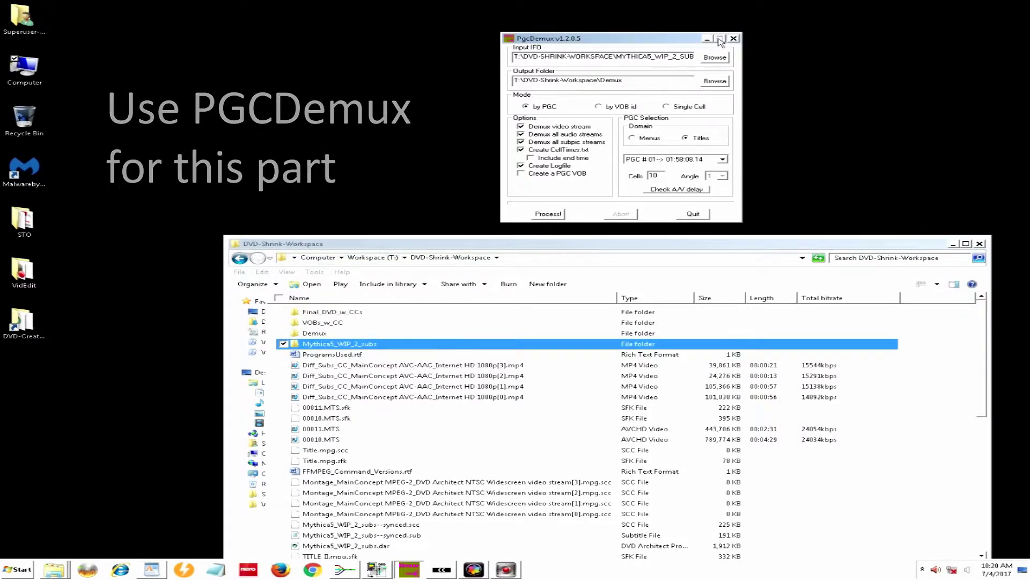
key("alt+F4")
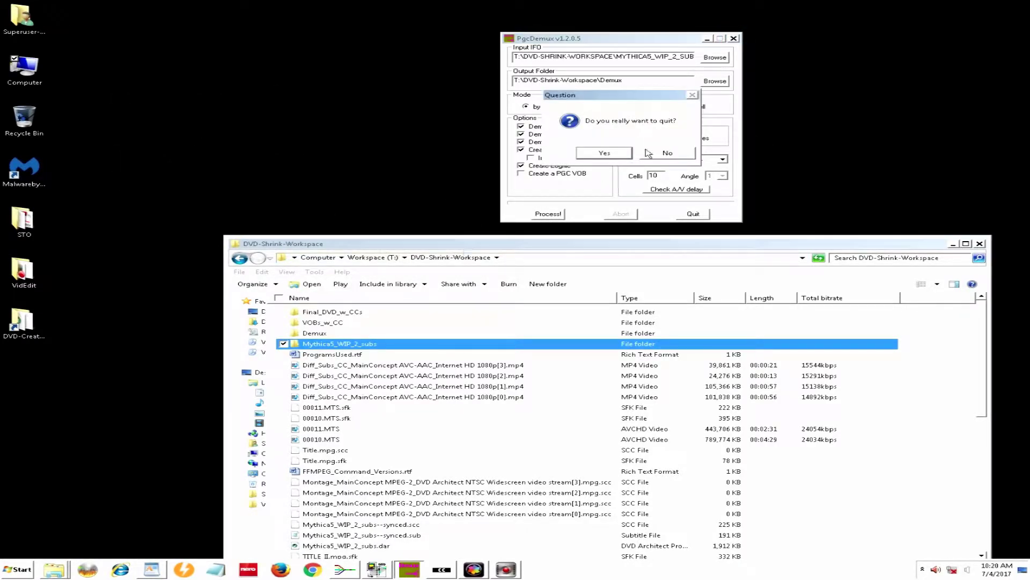
left_click(603, 153)
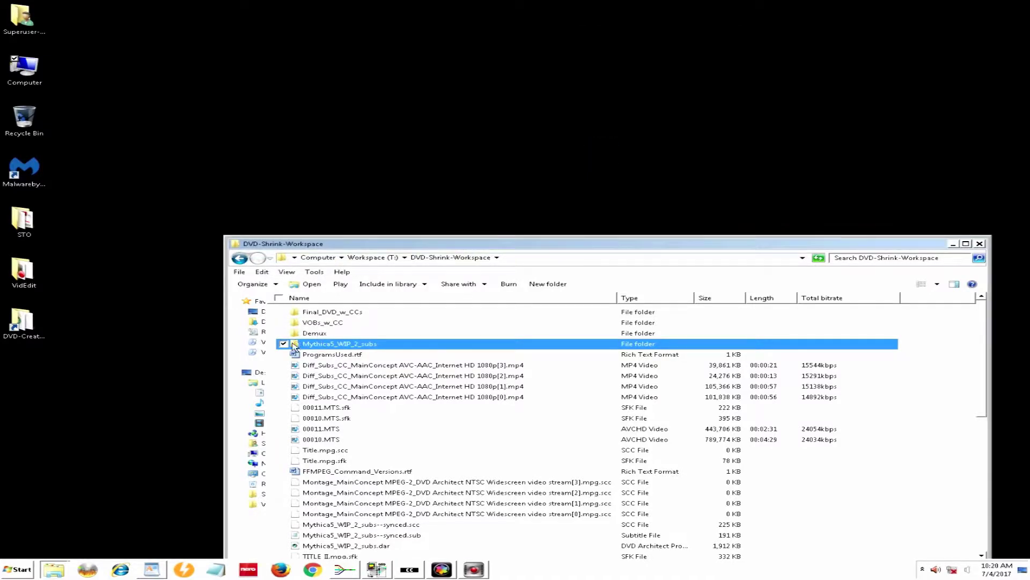
Examine the demuxed files in the Demux folder, return to DVD-Shrink-Workspace, and minimize the file browser.
double_click(311, 333)
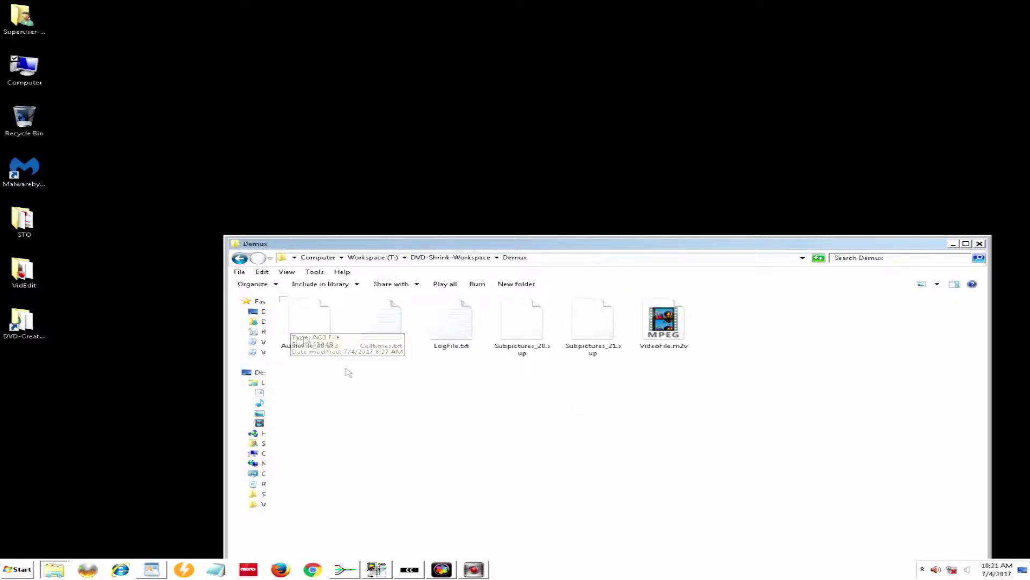
left_click(451, 258)
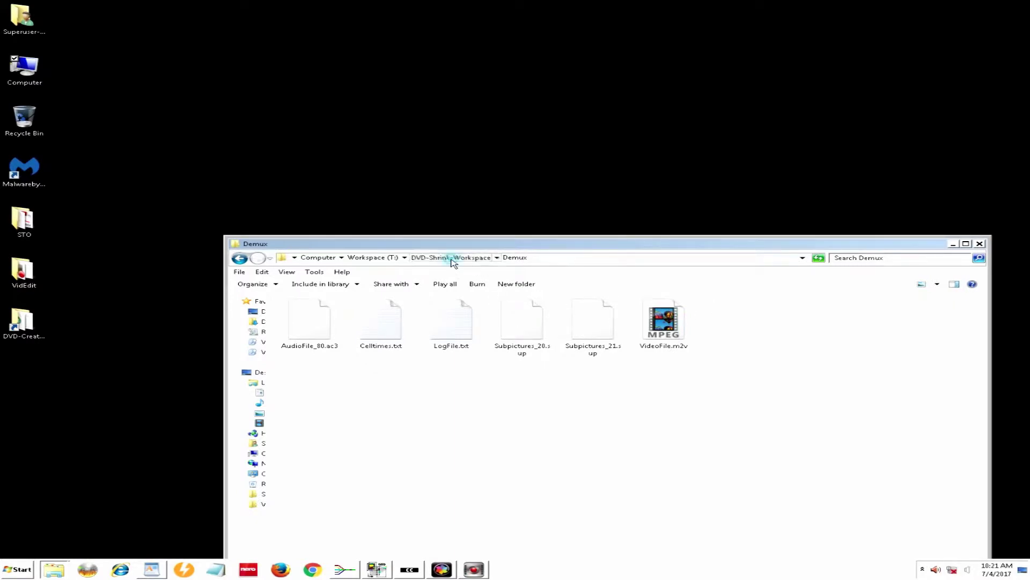
left_click(952, 245)
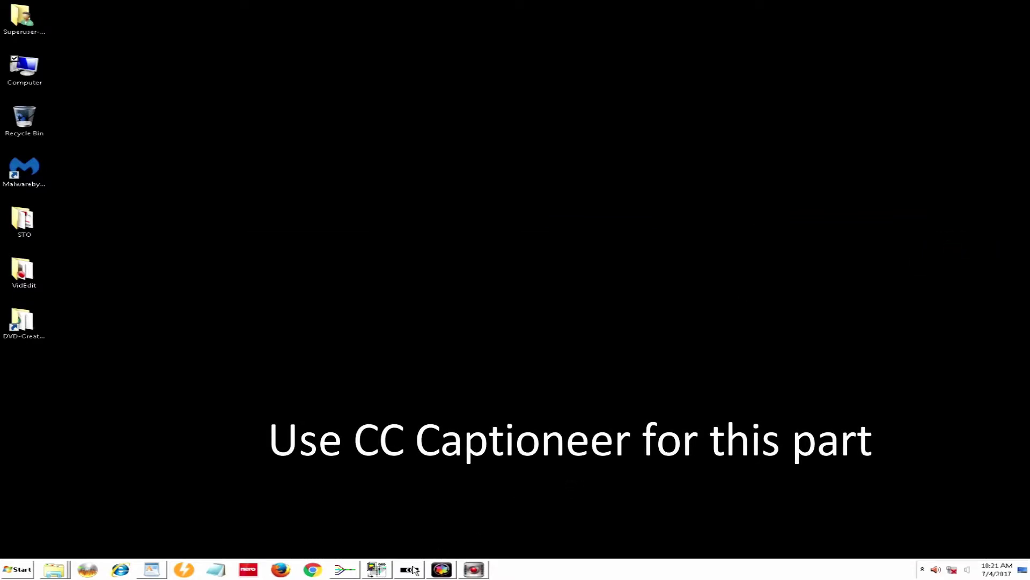
Switch to Captioneer, move its window clear of the desktop icons, and start a caption import, discarding the current project's changes.
left_click(414, 570)
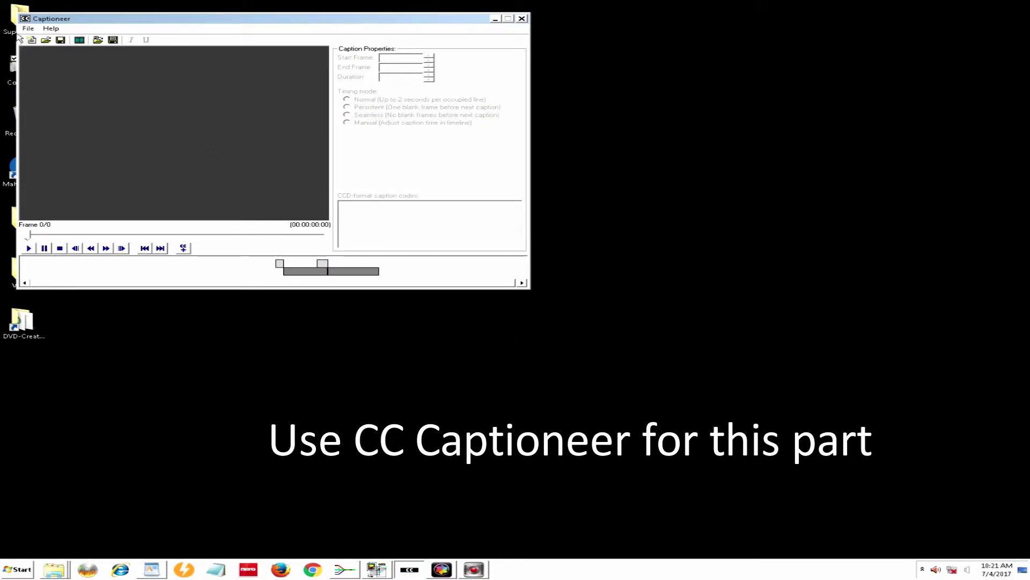
left_click_drag(75, 21, 207, 30)
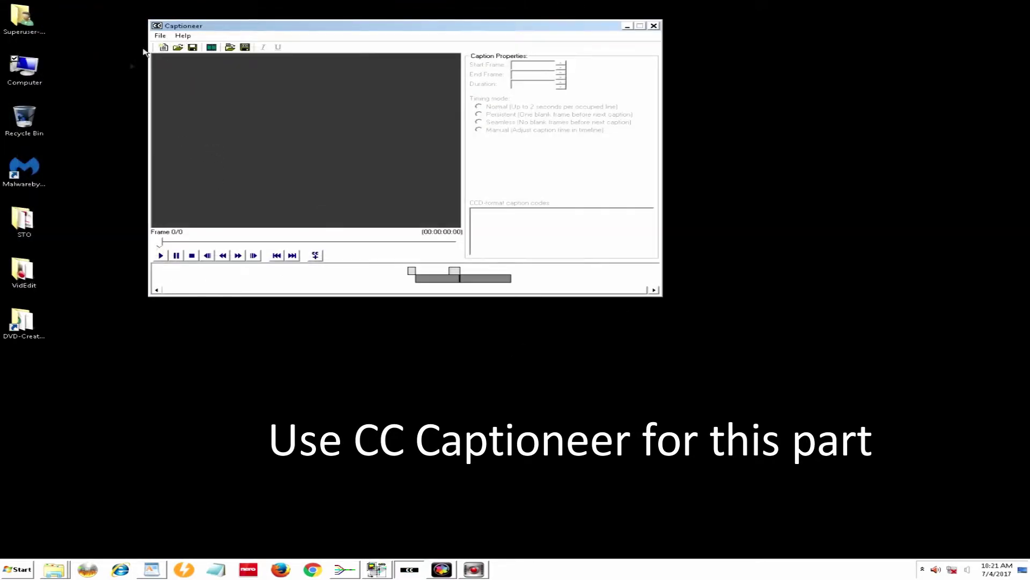
left_click(160, 35)
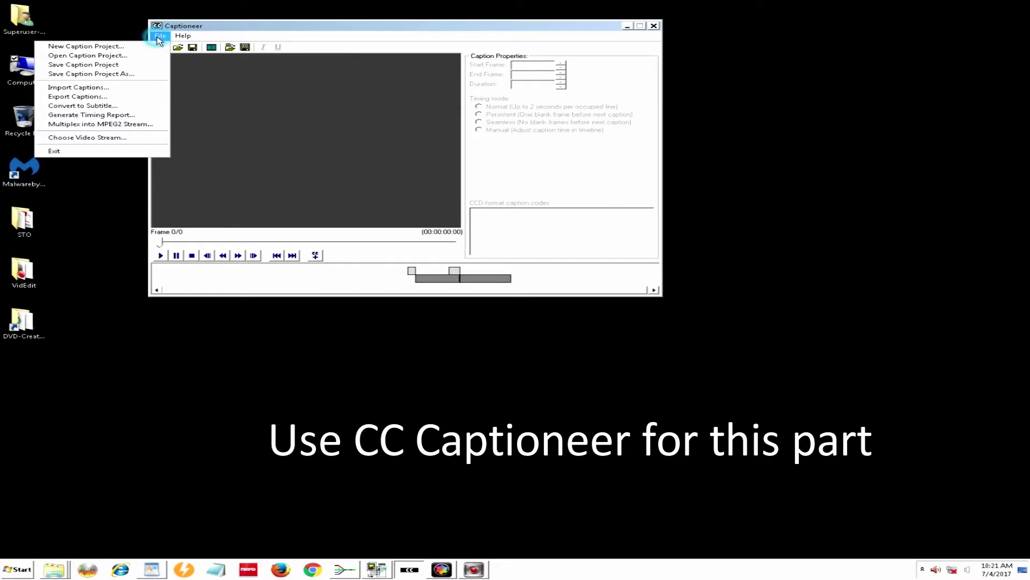
left_click(129, 89)
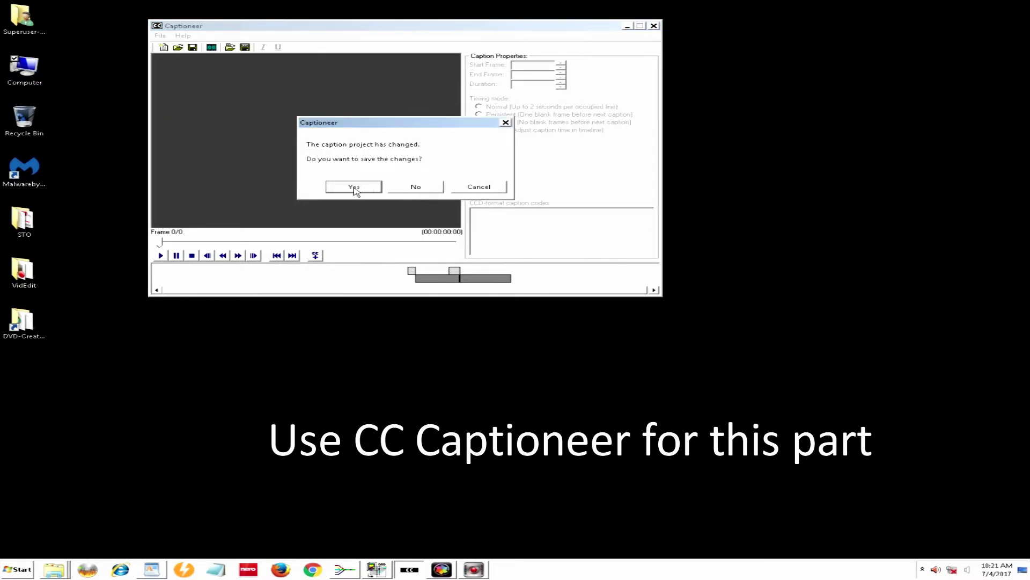
left_click(404, 189)
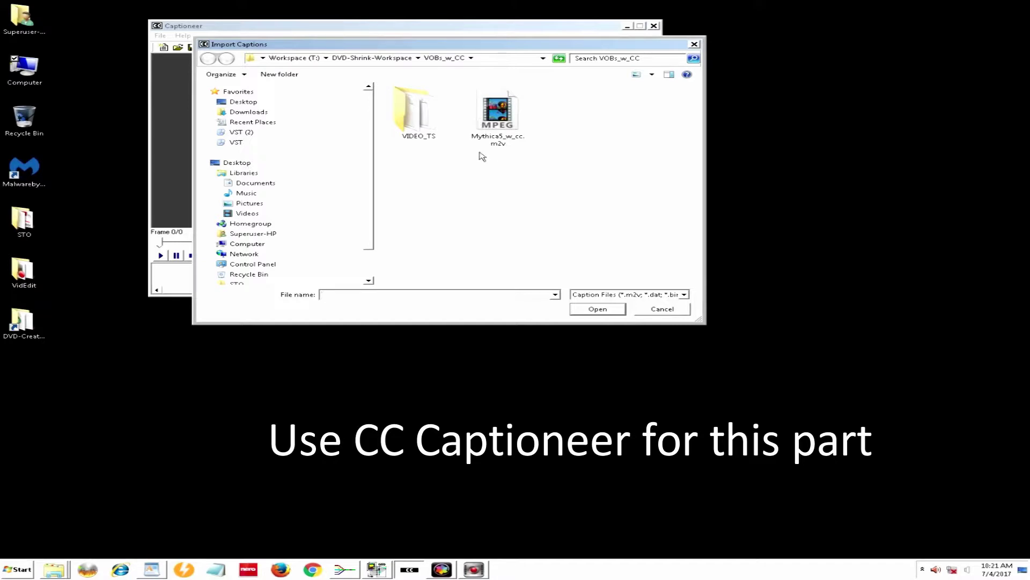
Import the caption file Mythica5_WIP_2_subs--synced.scc from the DVD-Shrink-Workspace folder.
left_click(357, 60)
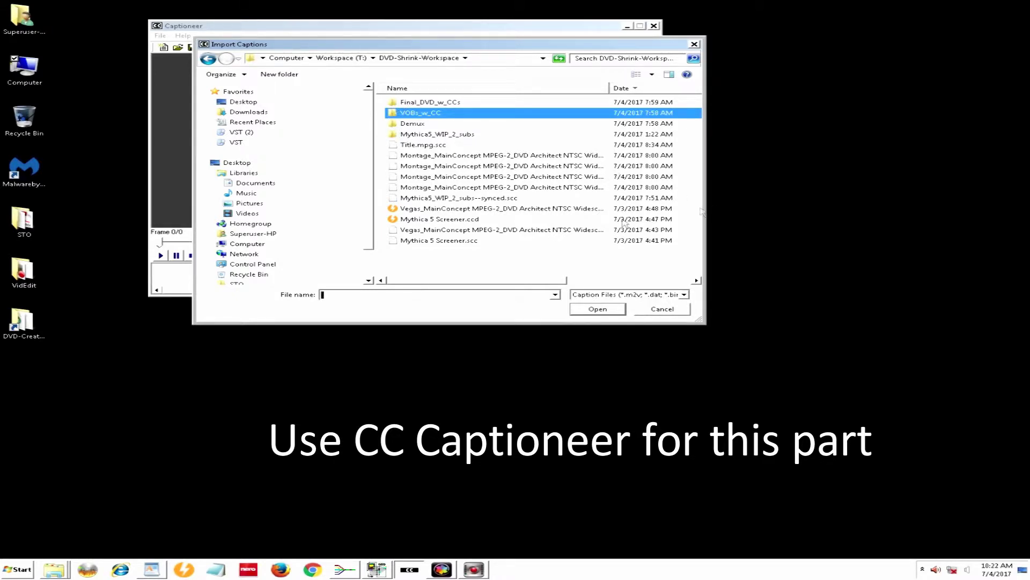
left_click(685, 294)
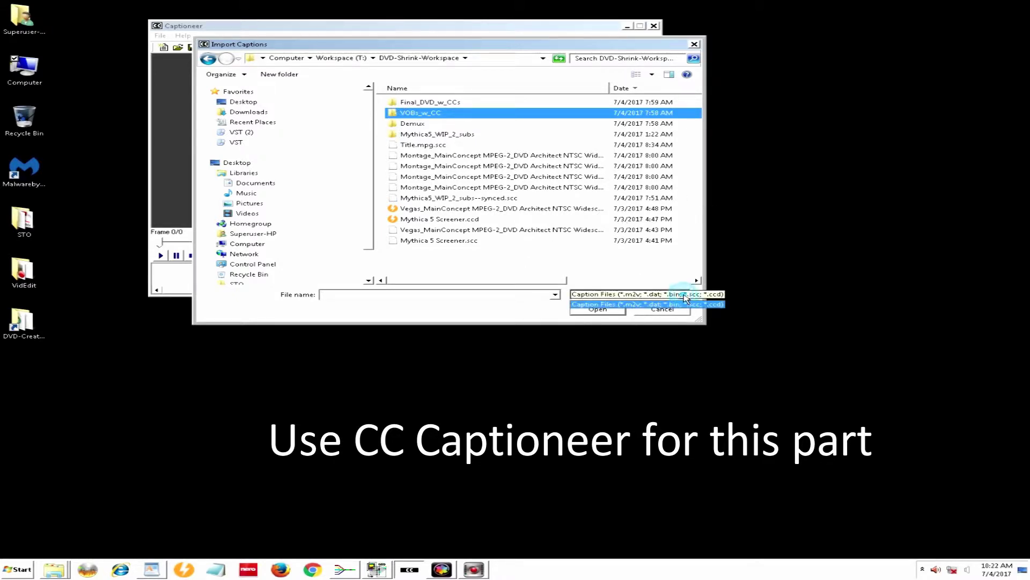
left_click(610, 304)
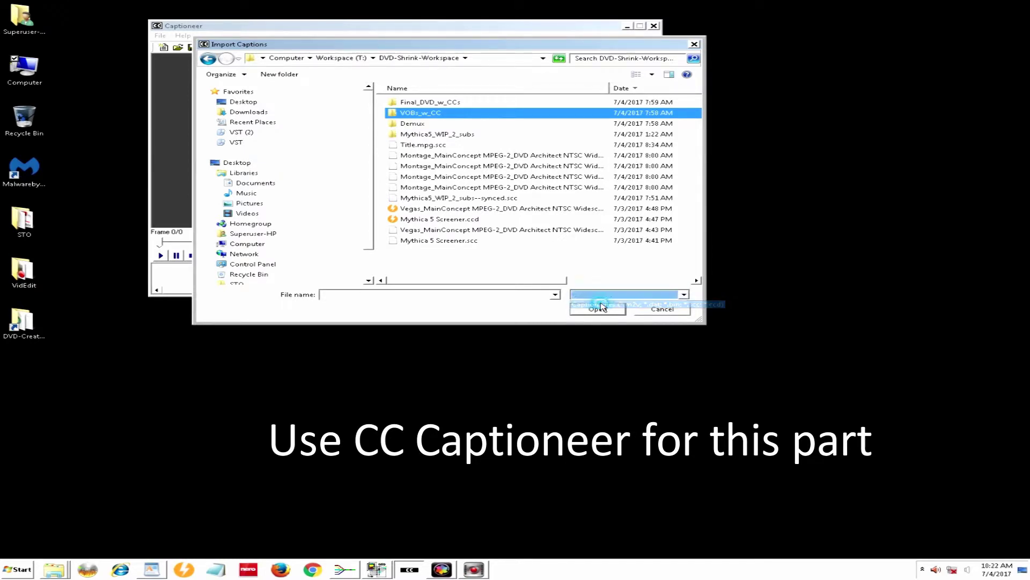
left_click(458, 198)
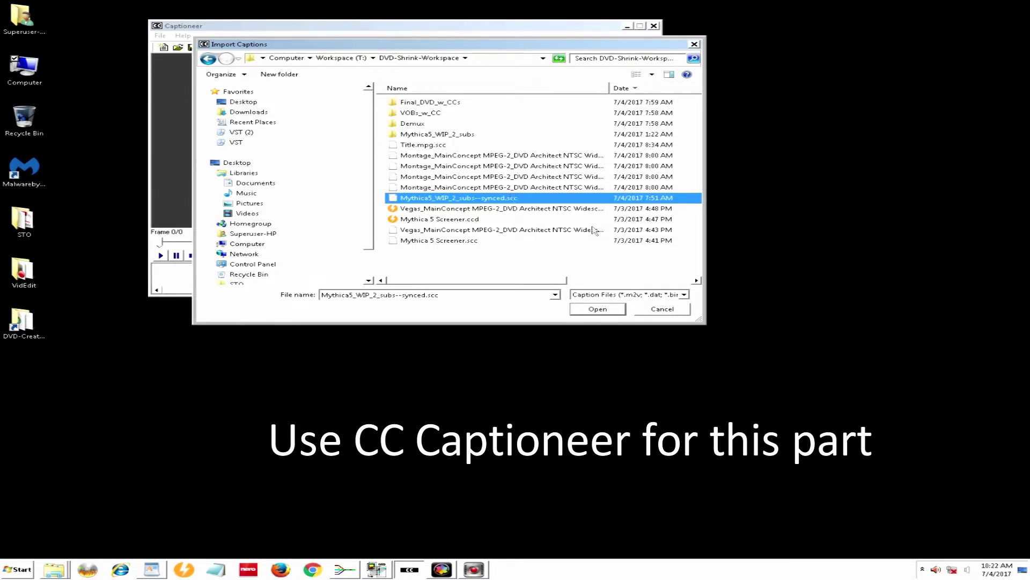
left_click(598, 309)
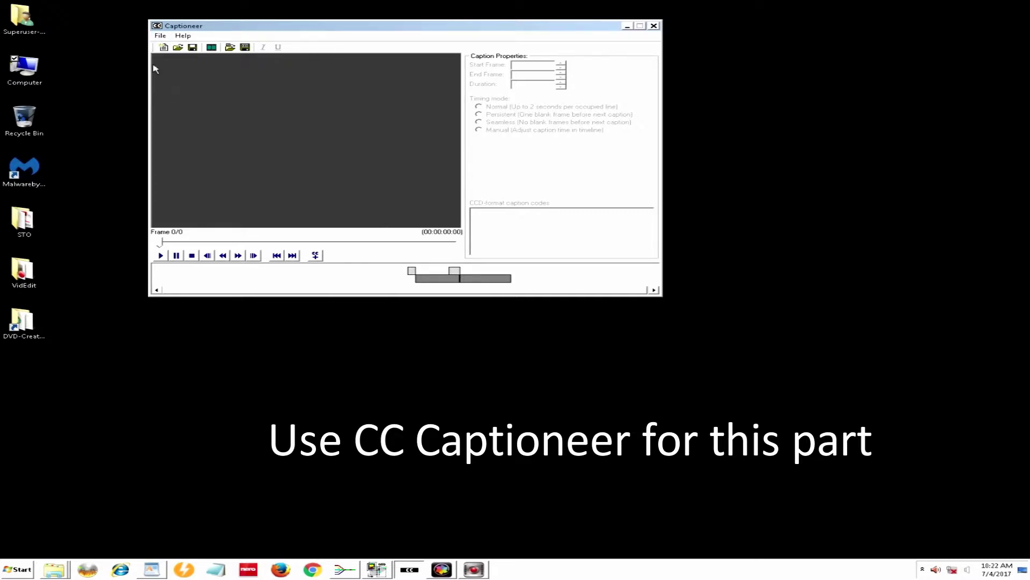
Start multiplexing the captions into an MPEG2 stream, using VideoFile.m2v from the Demux folder as the source video.
left_click(159, 36)
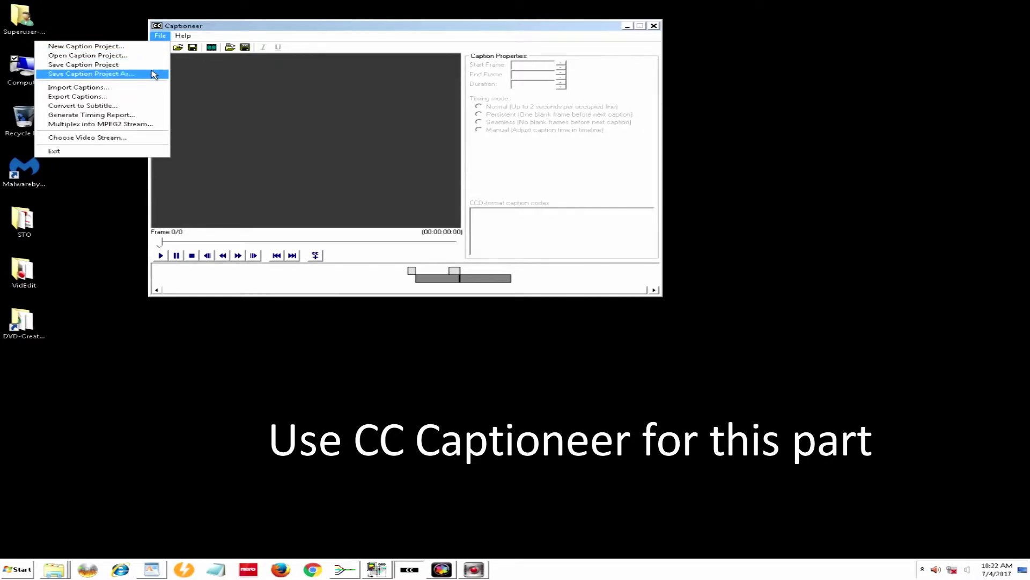
left_click(138, 125)
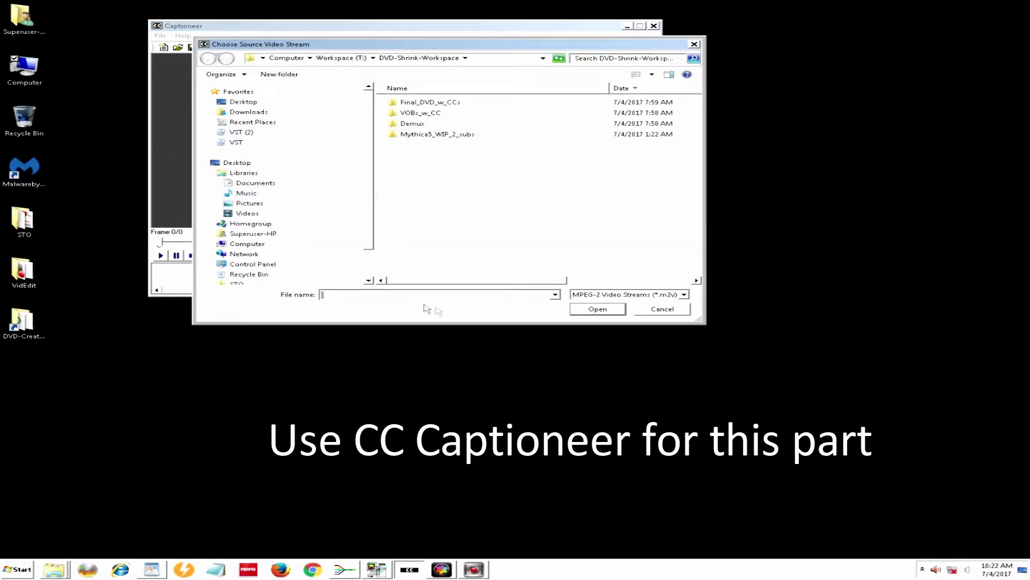
double_click(395, 124)
left_click(427, 116)
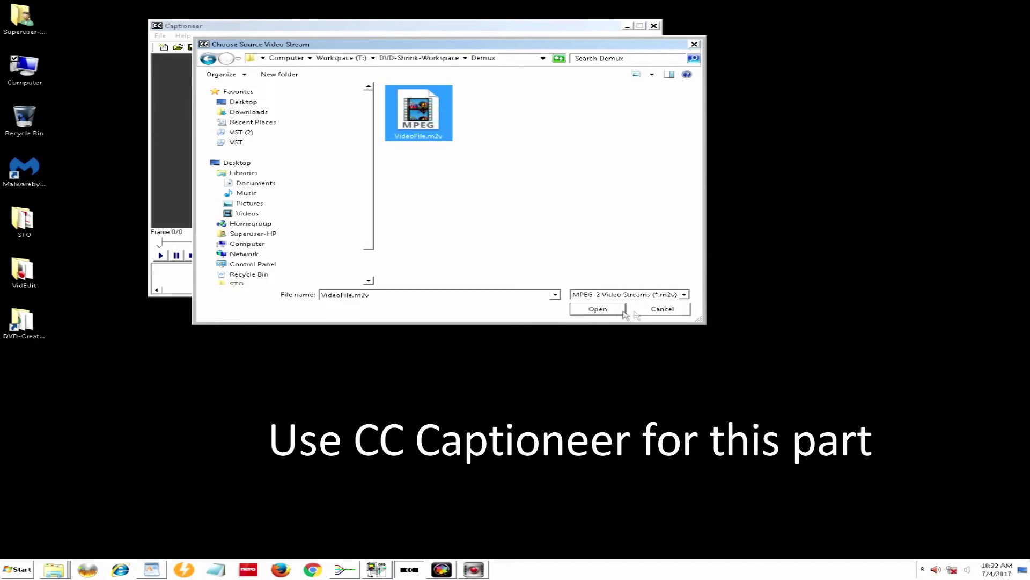
left_click(616, 314)
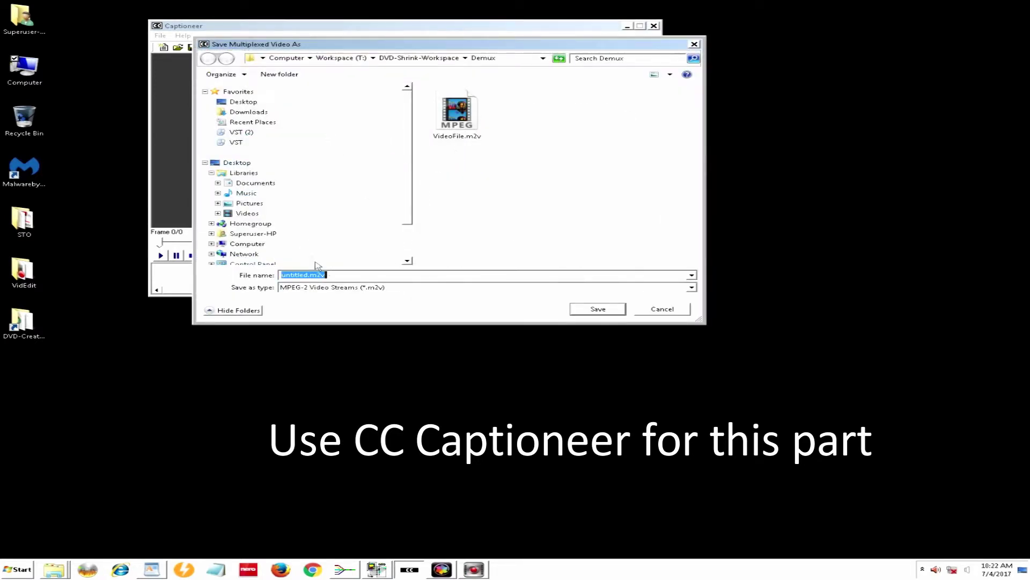
Select Mythica5_w_cc.m2v in the VOBs_w_CC folder as the multiplexed video's save target, and cancel the save.
left_click(441, 59)
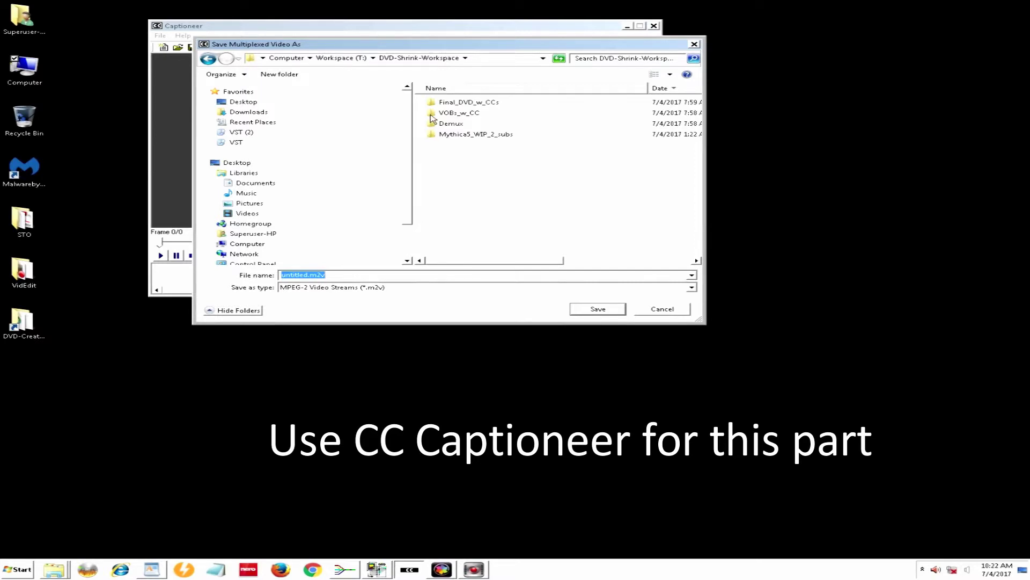
double_click(451, 113)
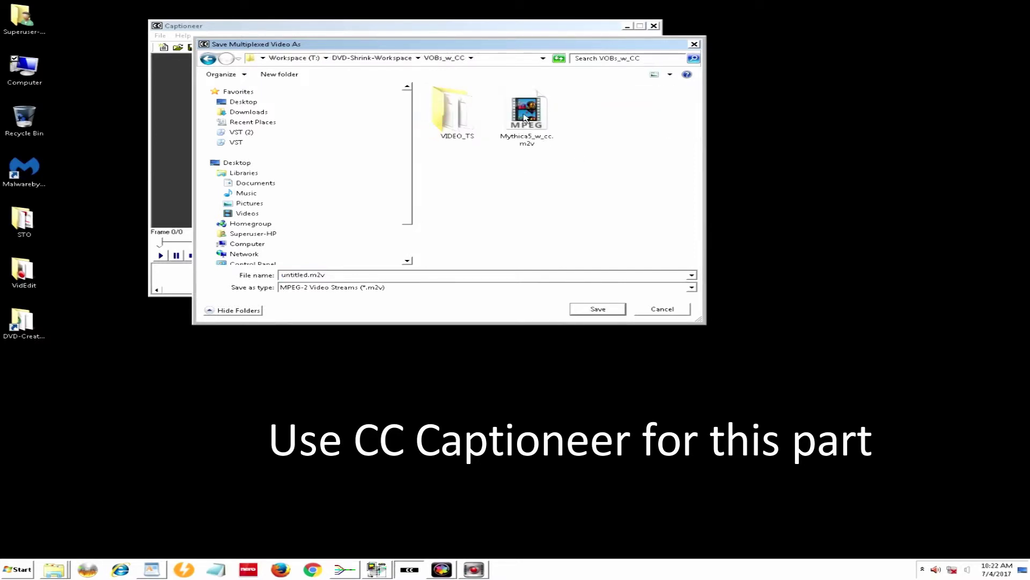
left_click(525, 117)
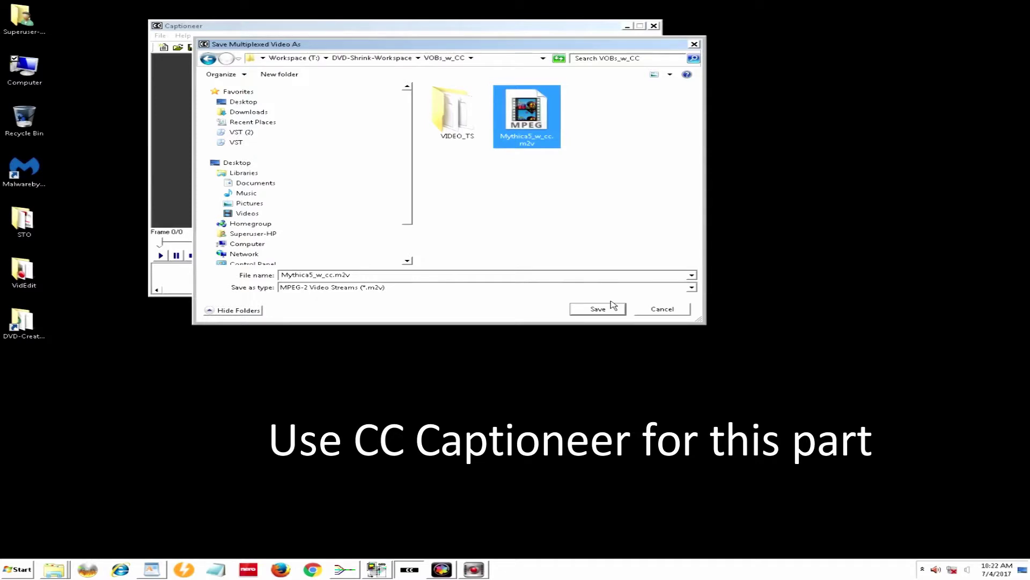
left_click(663, 309)
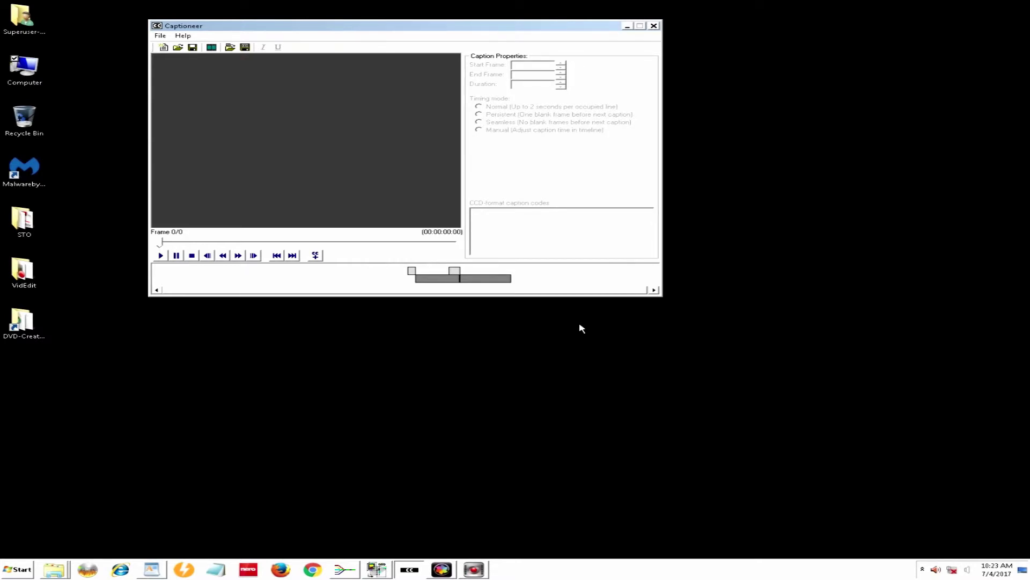
Check the version and copyright information of Captioneer and close it again.
left_click(183, 36)
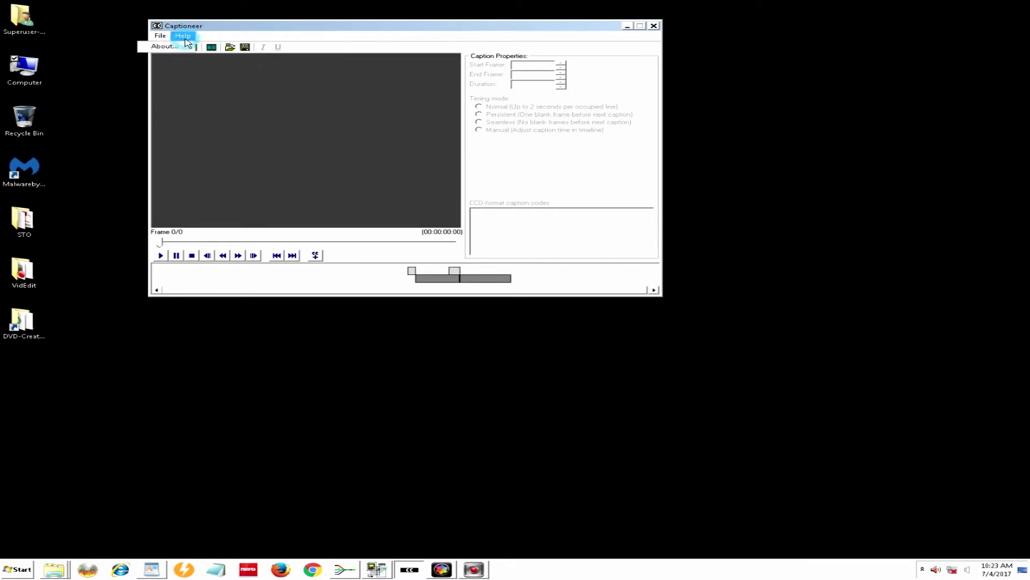
left_click(169, 48)
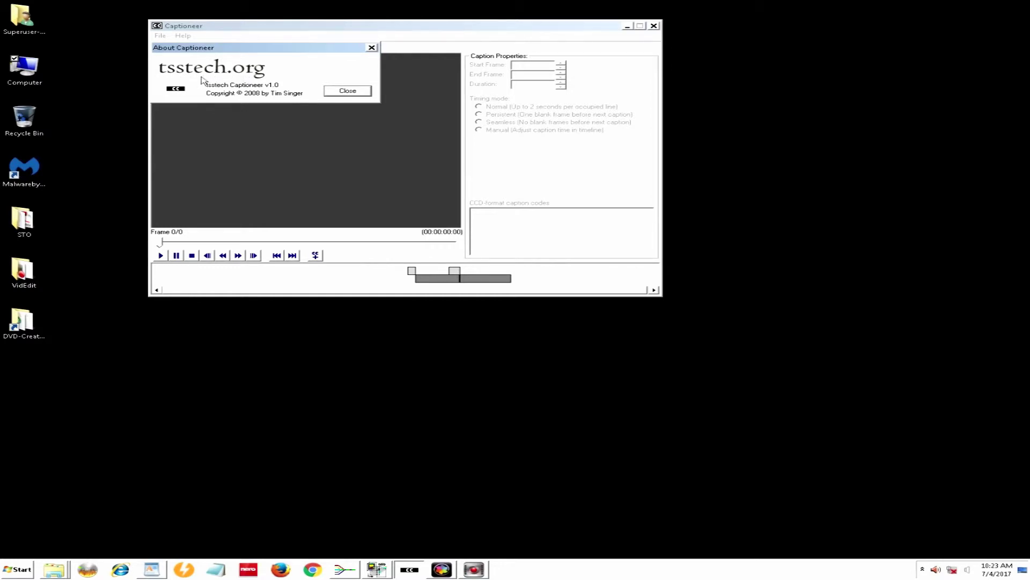
left_click(348, 92)
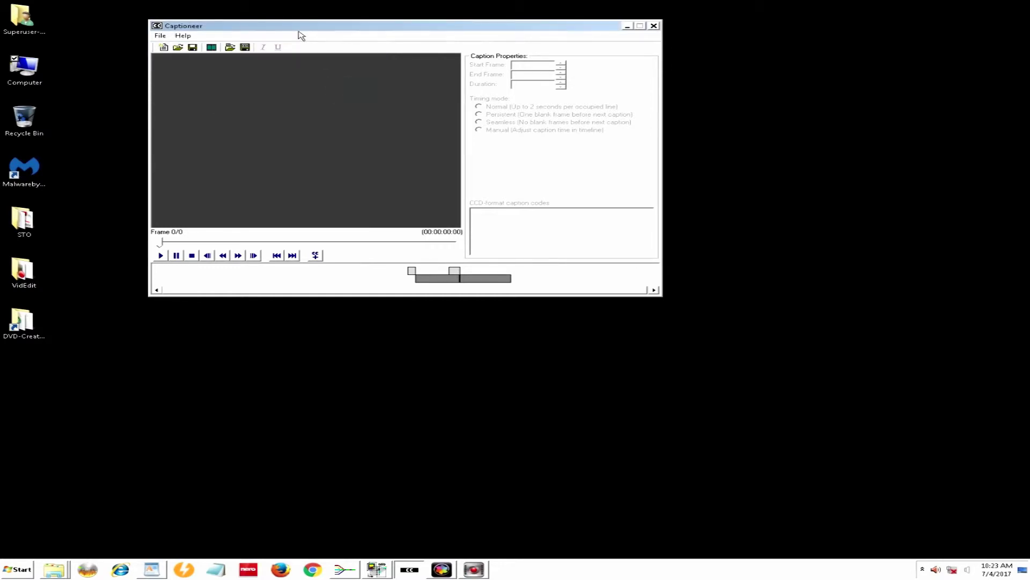
Exit Captioneer without saving the changes to the caption project.
left_click(161, 37)
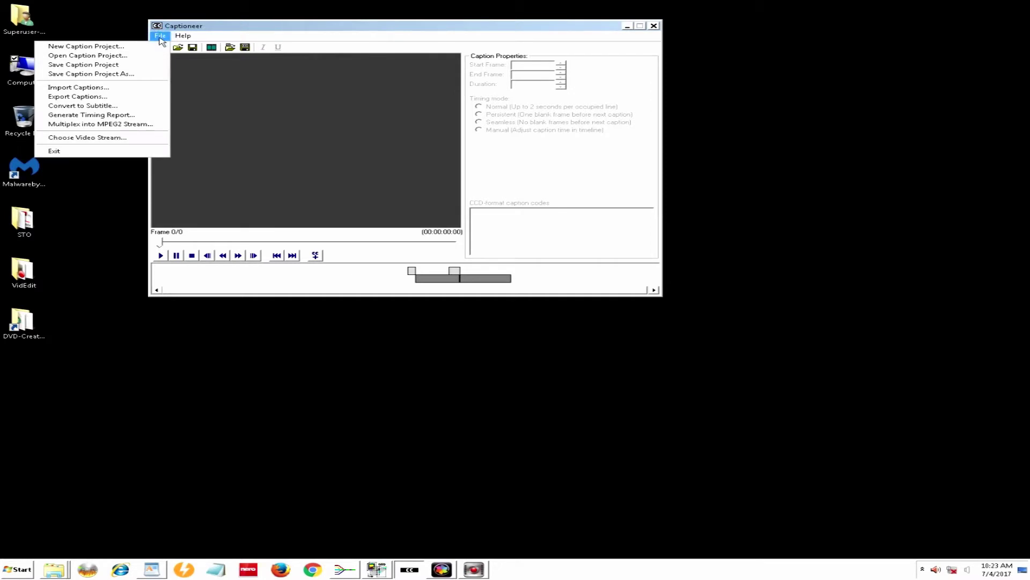
left_click(132, 153)
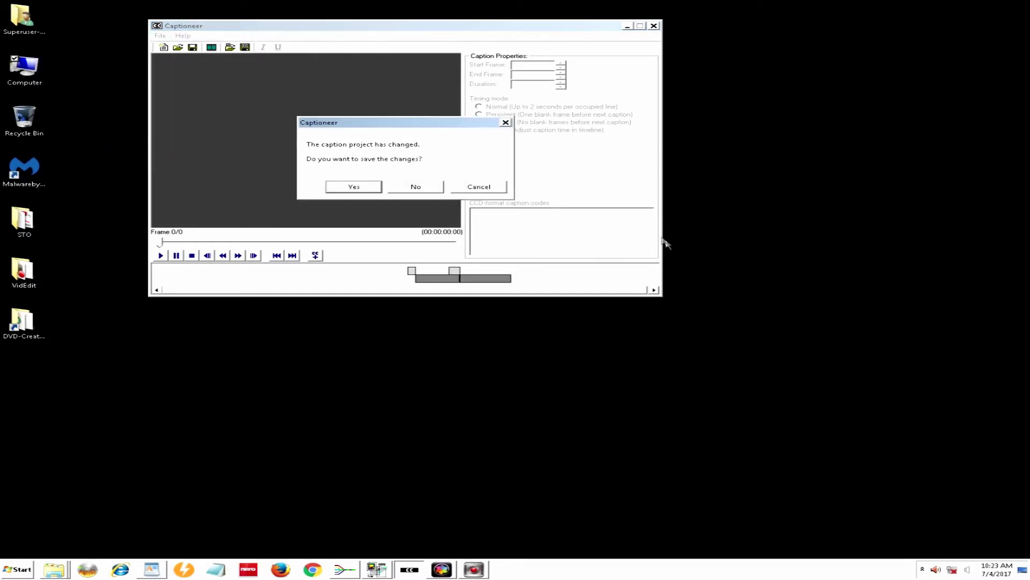
left_click(421, 190)
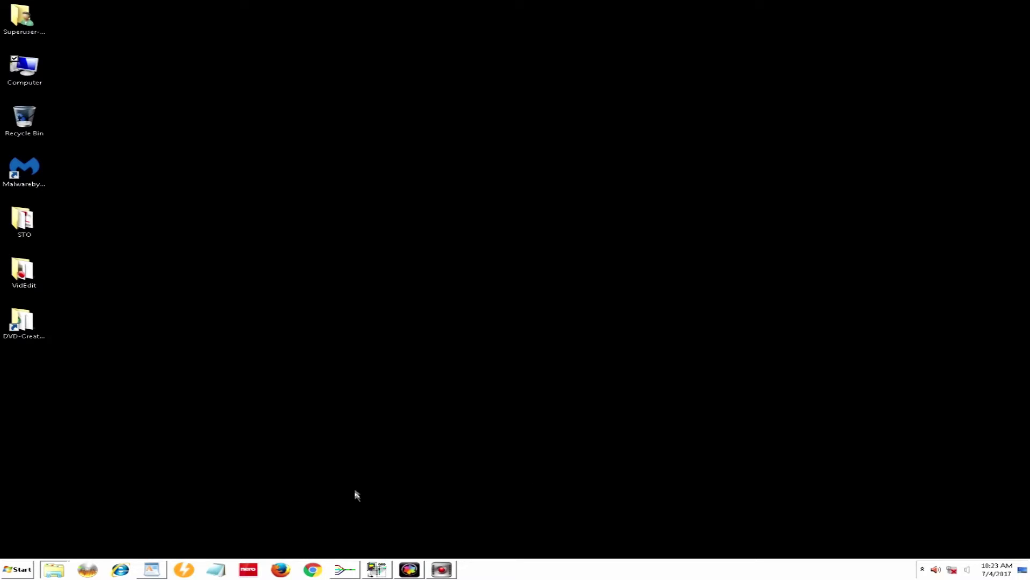
Switch to MuxMan, check its subpicture streams, and look over the subpicture files in the Demux folder without opening any.
mouse_move(341, 573)
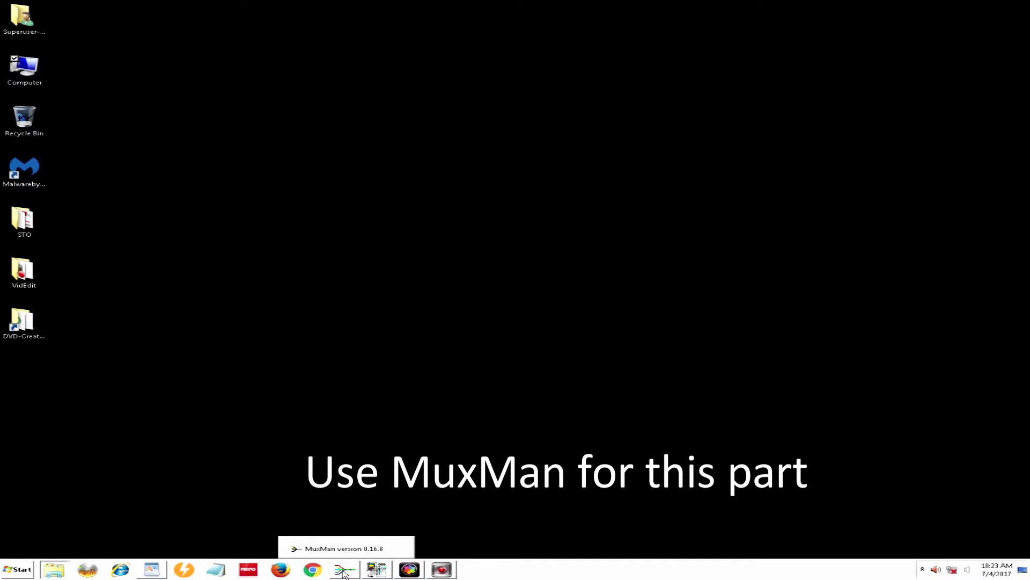
left_click(344, 572)
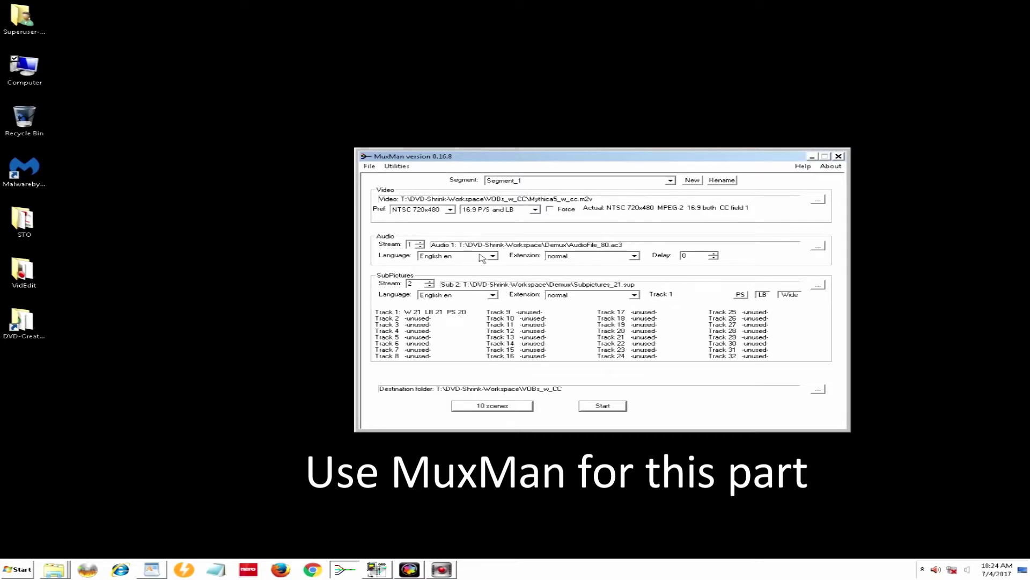
left_click(430, 286)
left_click(430, 282)
left_click(821, 286)
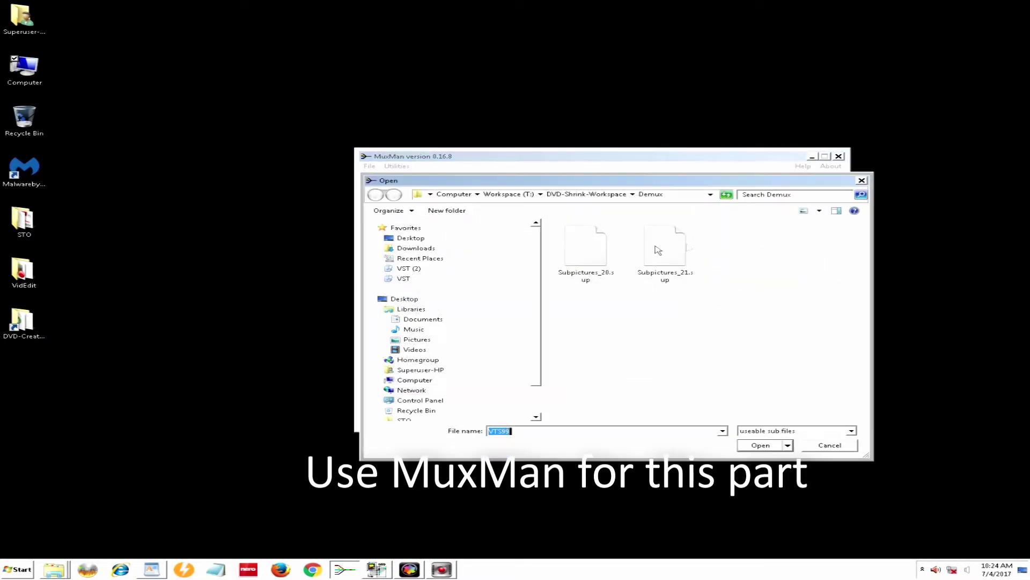
left_click(843, 445)
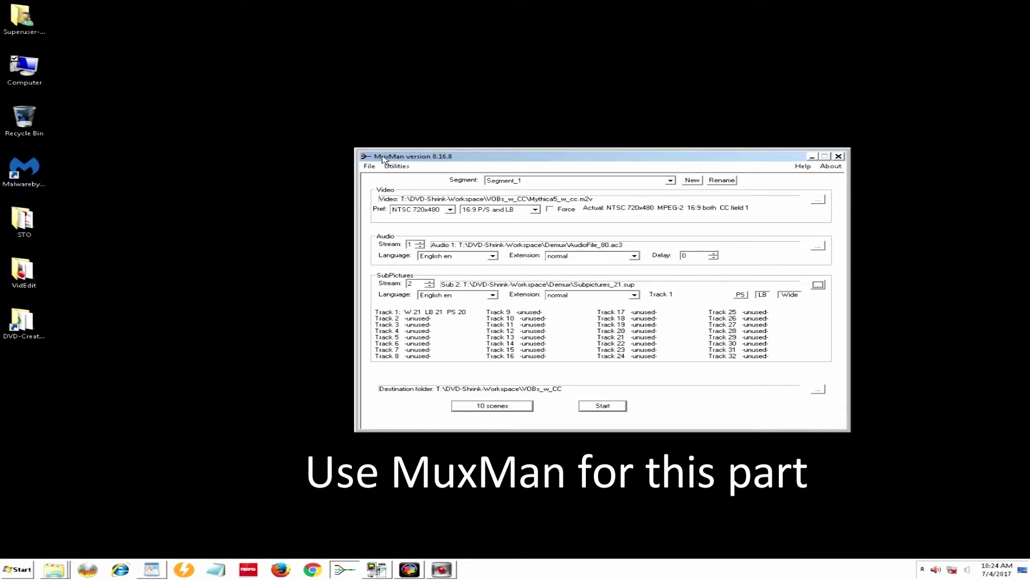
Look over the chapter list files available for import in the Demux folder, cancel the import, and close MuxMan.
left_click(370, 166)
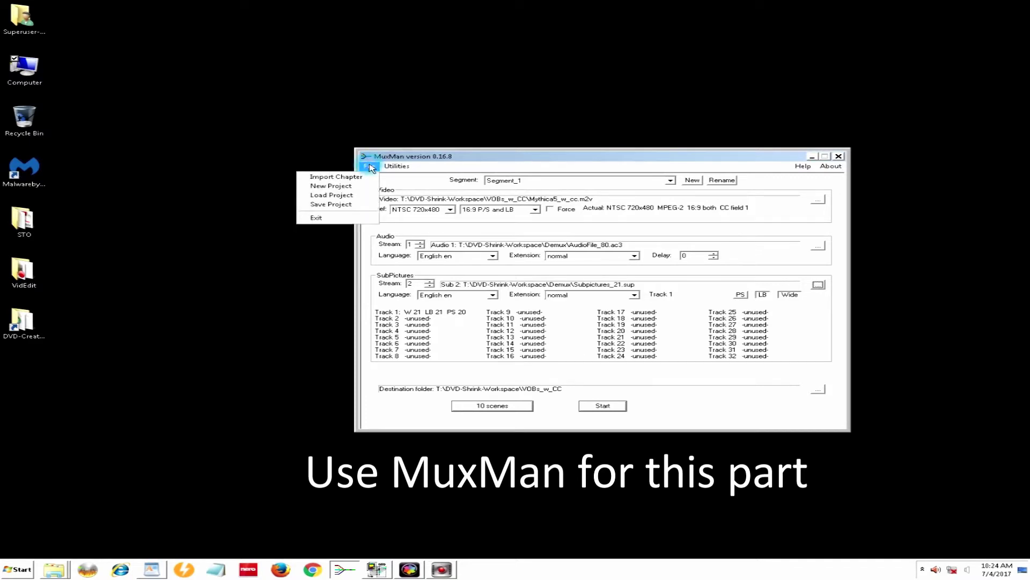
left_click(357, 177)
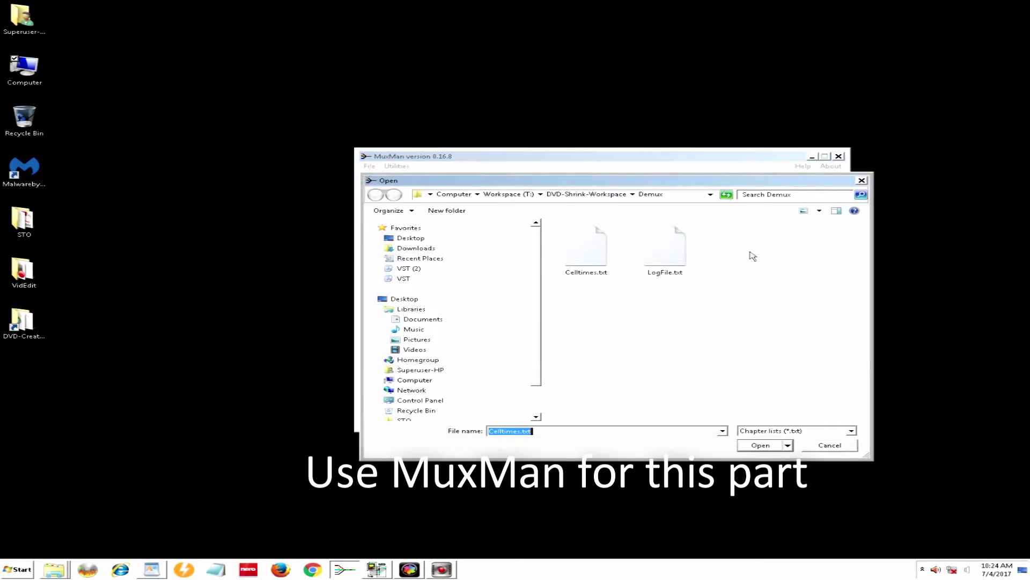
left_click(830, 445)
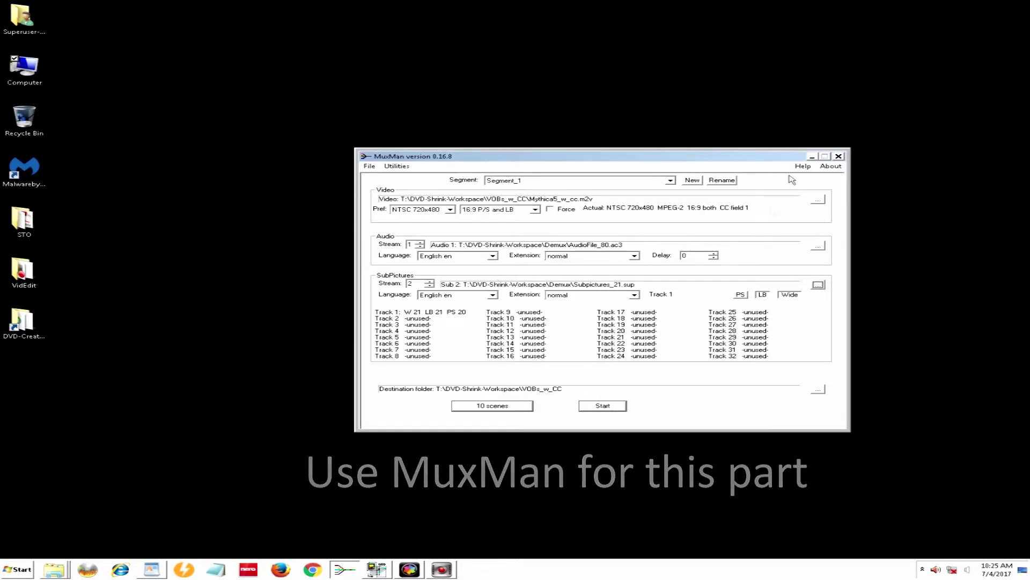
left_click(838, 156)
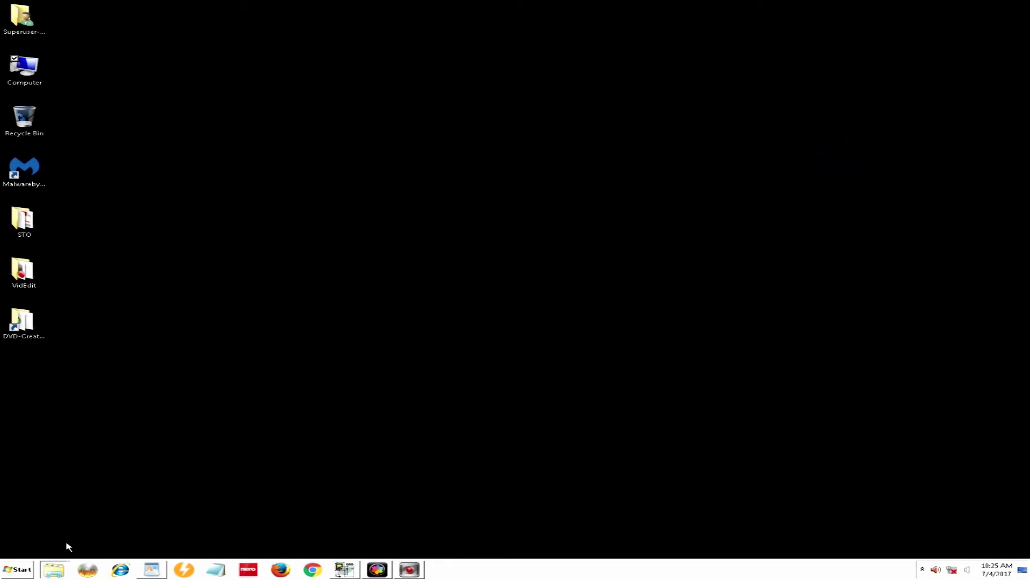
Examine the VIDEO_TS folder inside VOBs_w_CC of DVD-Shrink-Workspace, with its files shown in Details view.
mouse_move(54, 570)
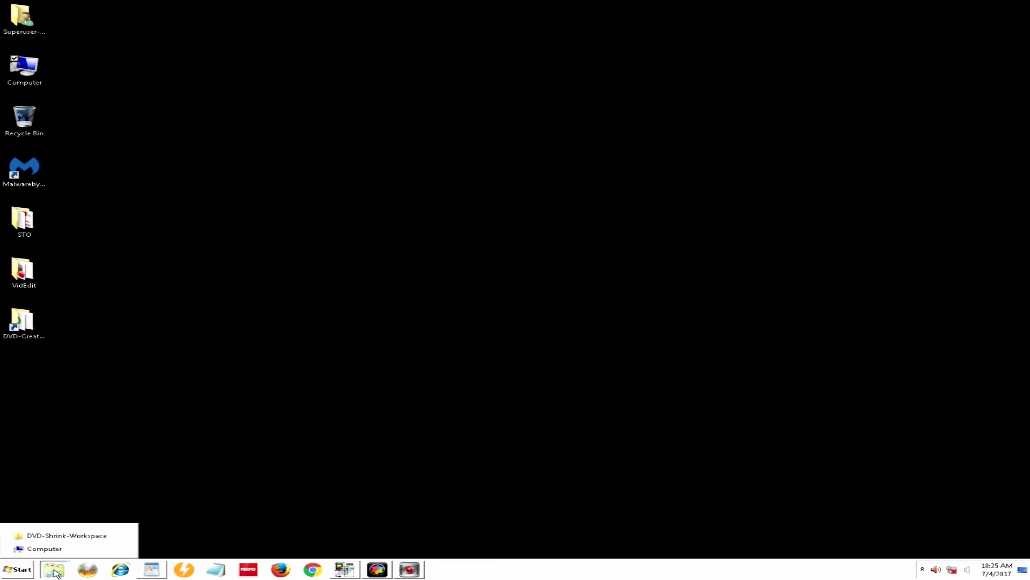
left_click(18, 538)
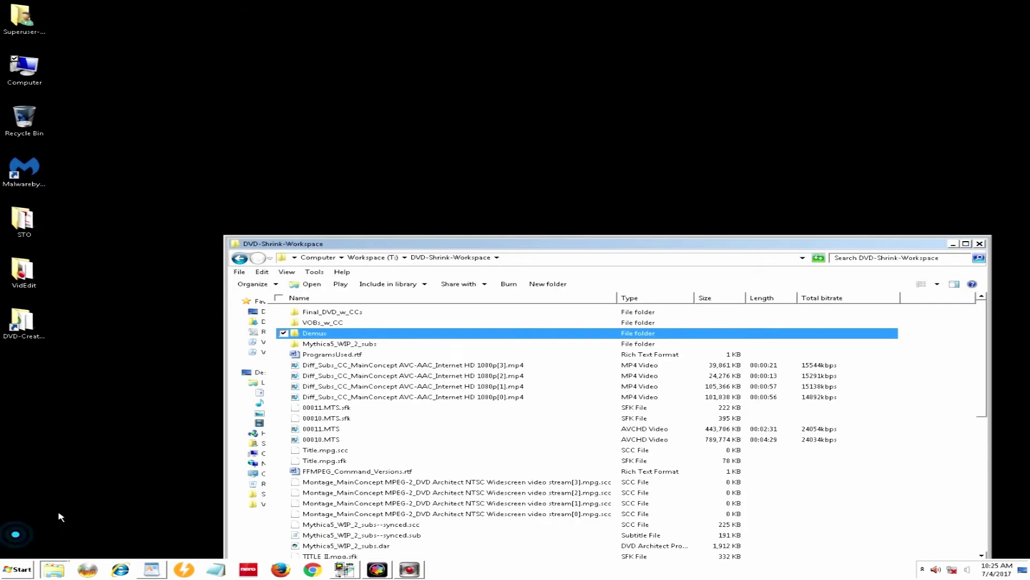
double_click(295, 323)
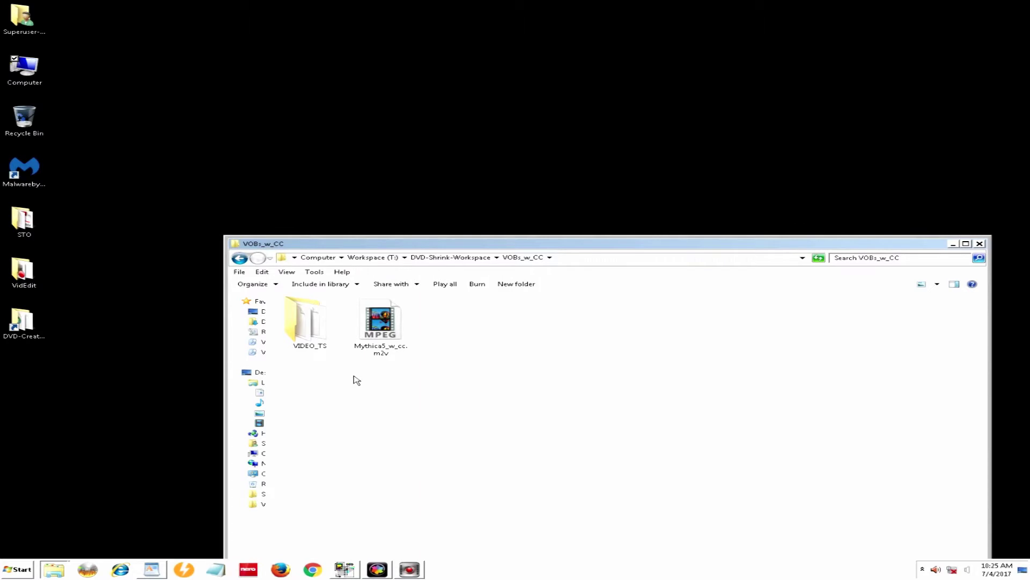
double_click(310, 325)
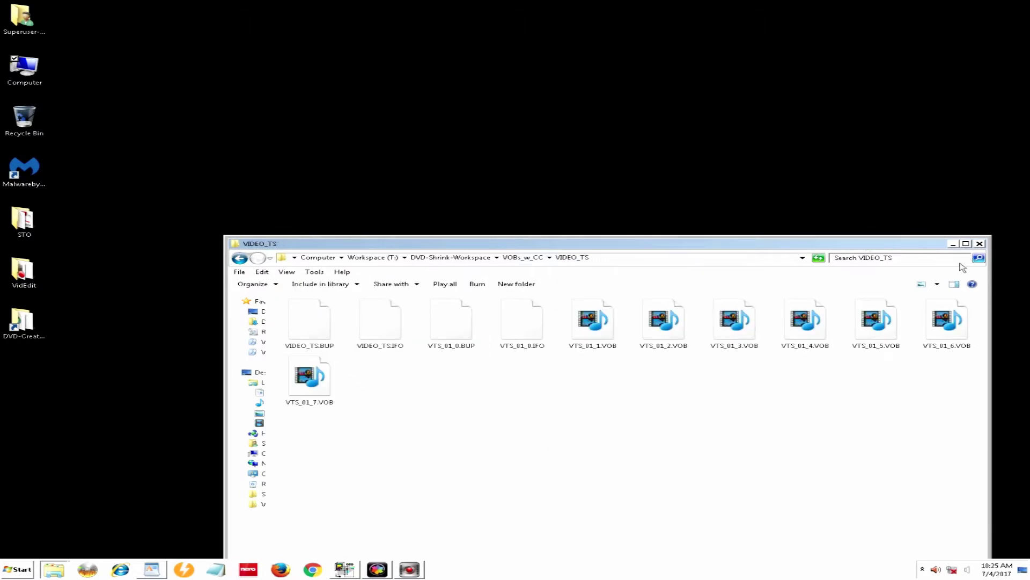
left_click(937, 284)
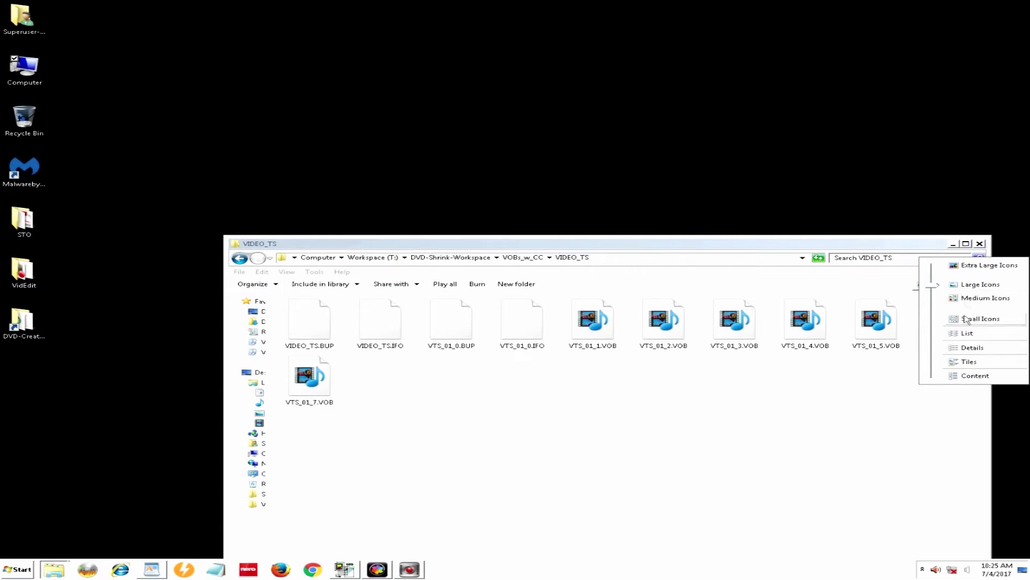
left_click(961, 349)
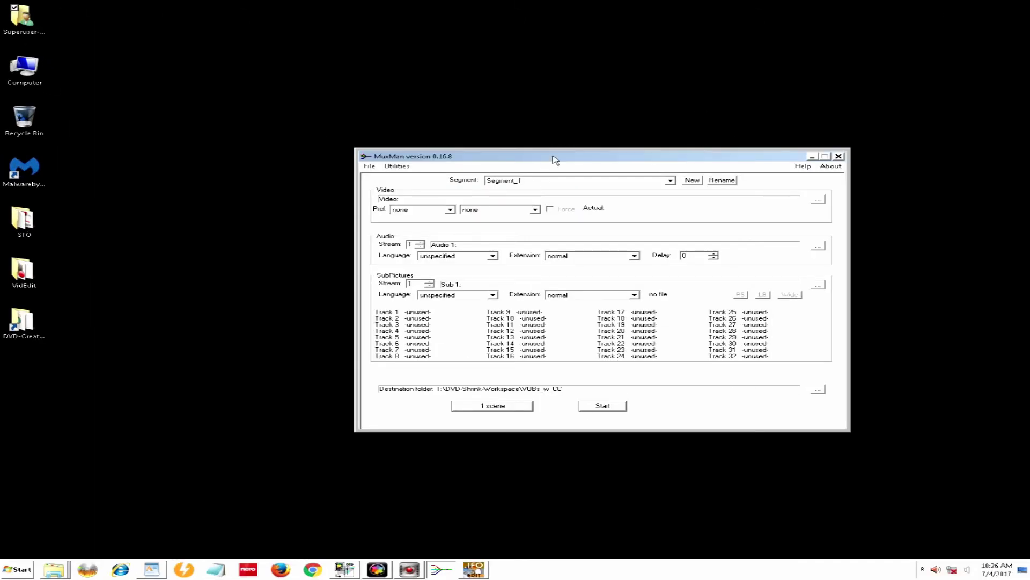
Move the MuxMan window aside and load VideoFile.m2v from the Demux folder as the segment's video.
left_click_drag(553, 155, 453, 154)
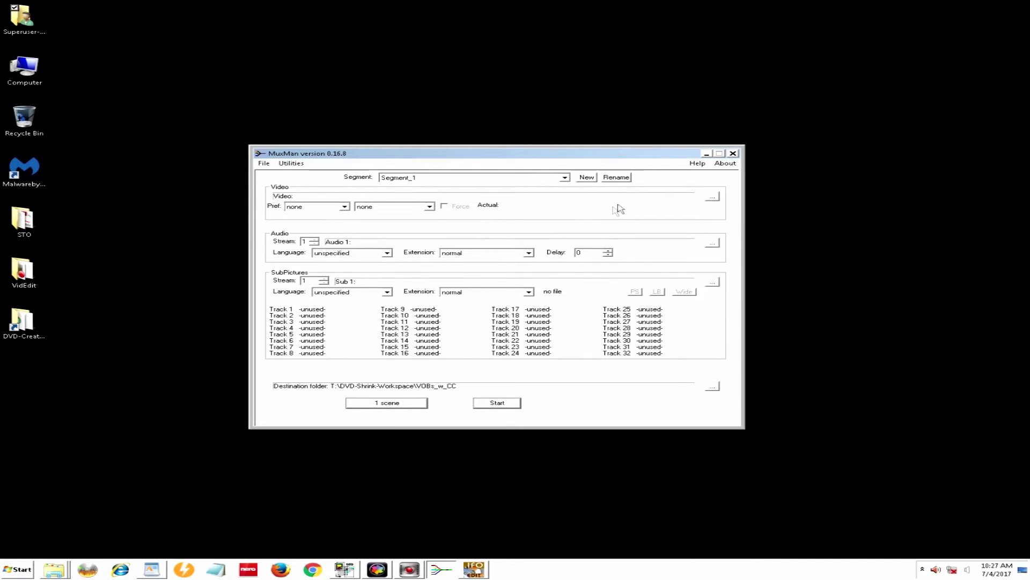
left_click(713, 198)
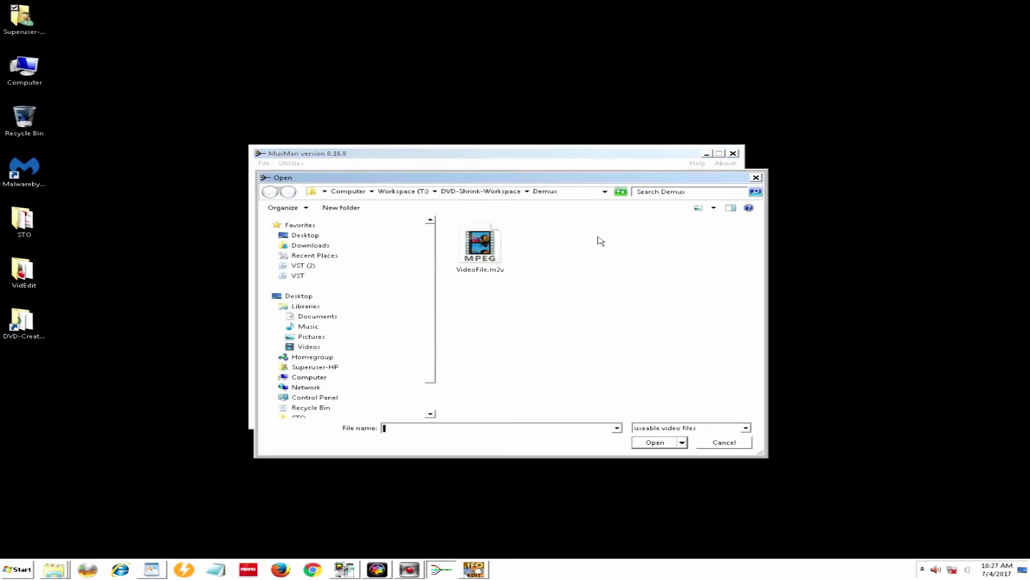
left_click(483, 248)
left_click(652, 443)
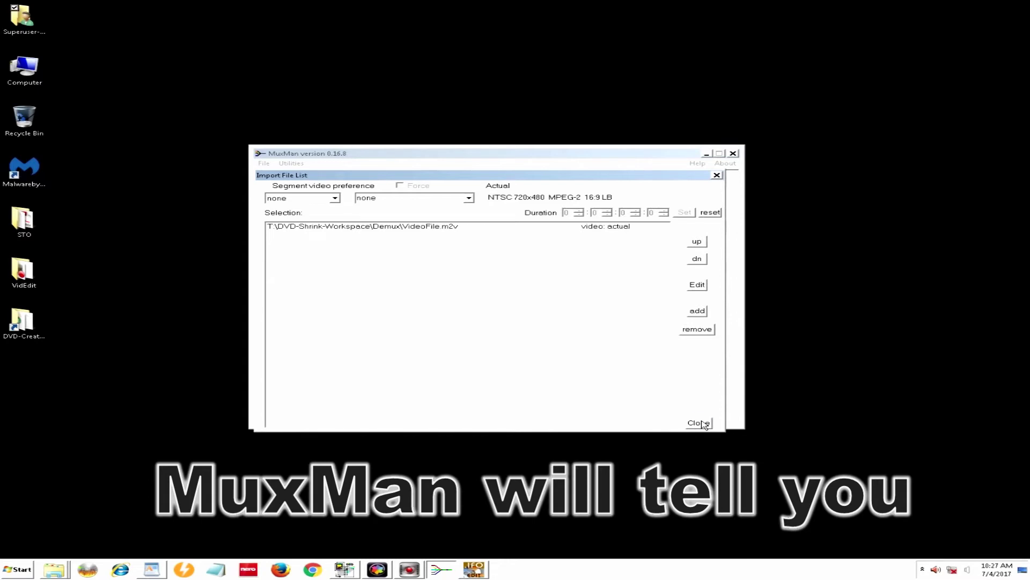
Replace VideoFile.m2v in the video import list with Mythica5_w_cc.m2v from the VOBs_w_CC folder.
left_click(416, 226)
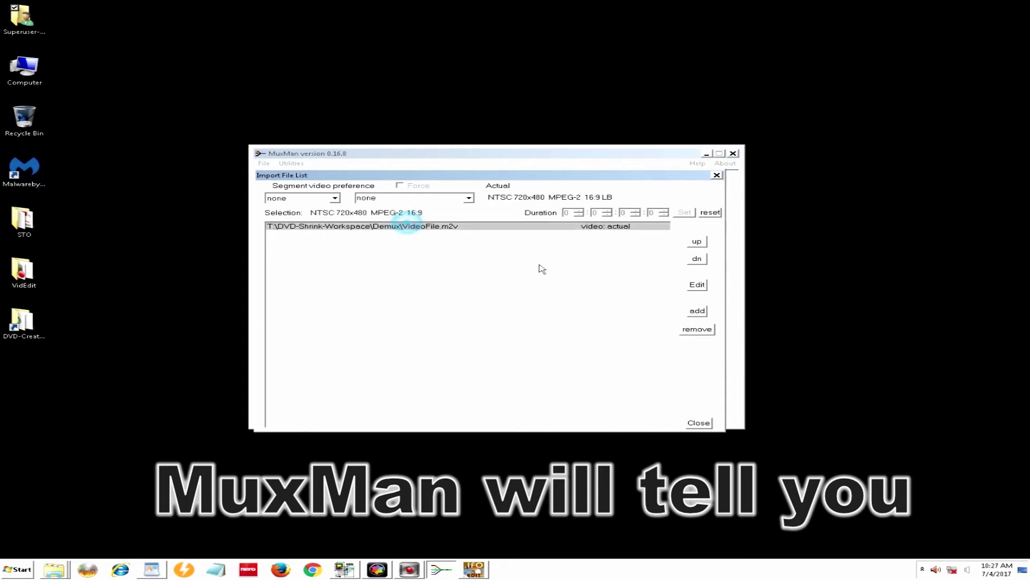
left_click(697, 329)
left_click(697, 311)
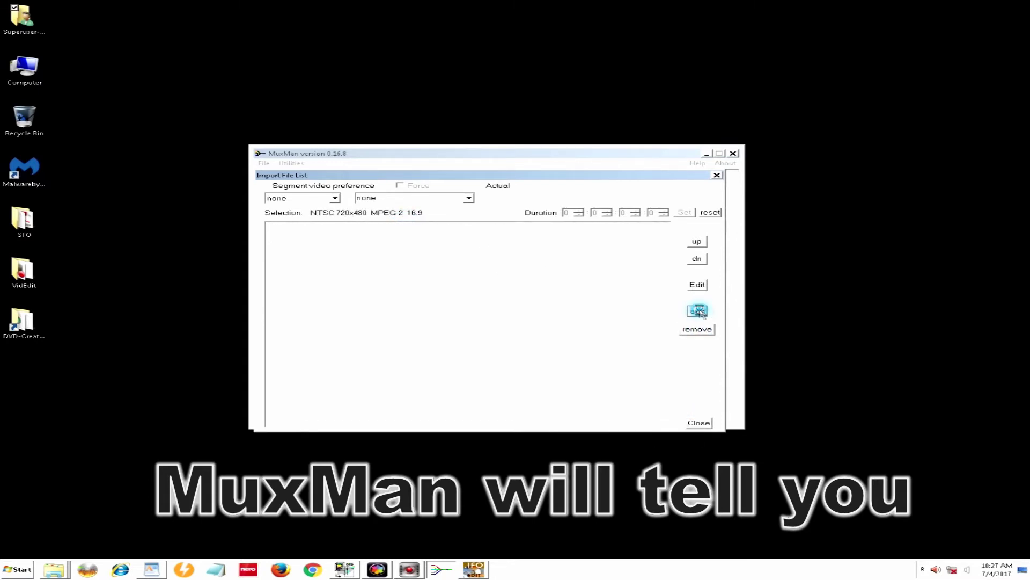
left_click(452, 191)
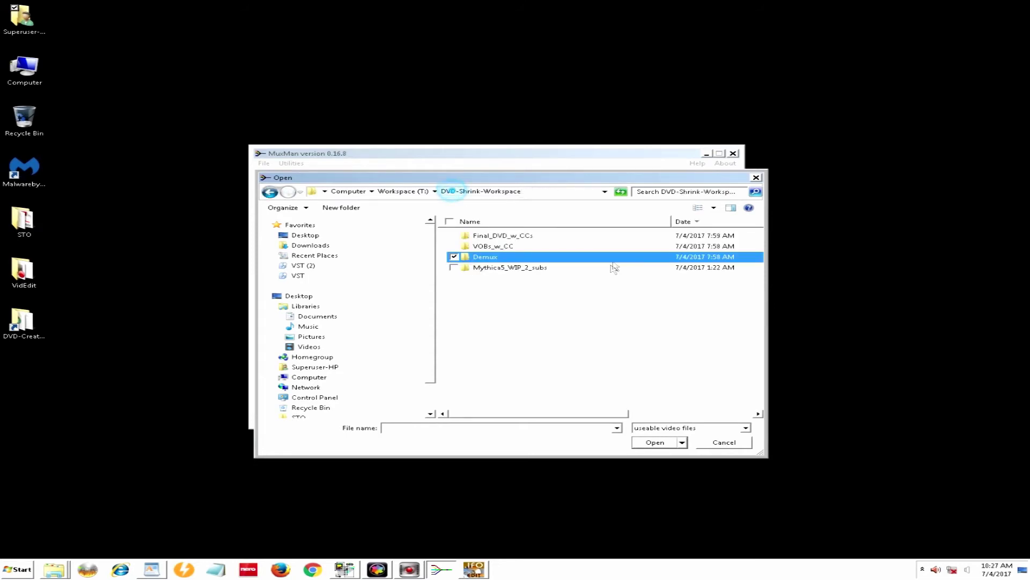
double_click(465, 249)
left_click(560, 247)
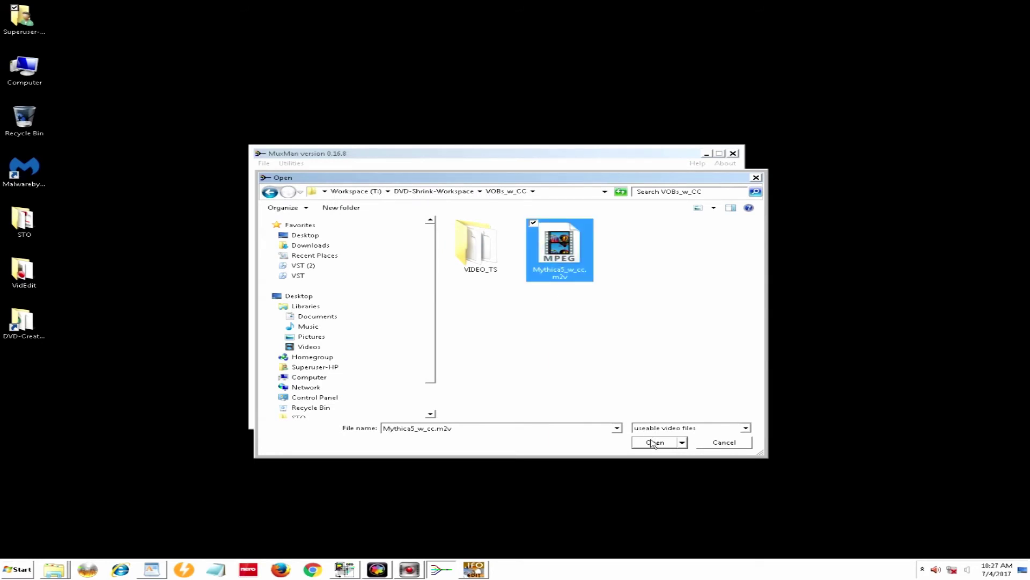
left_click(654, 442)
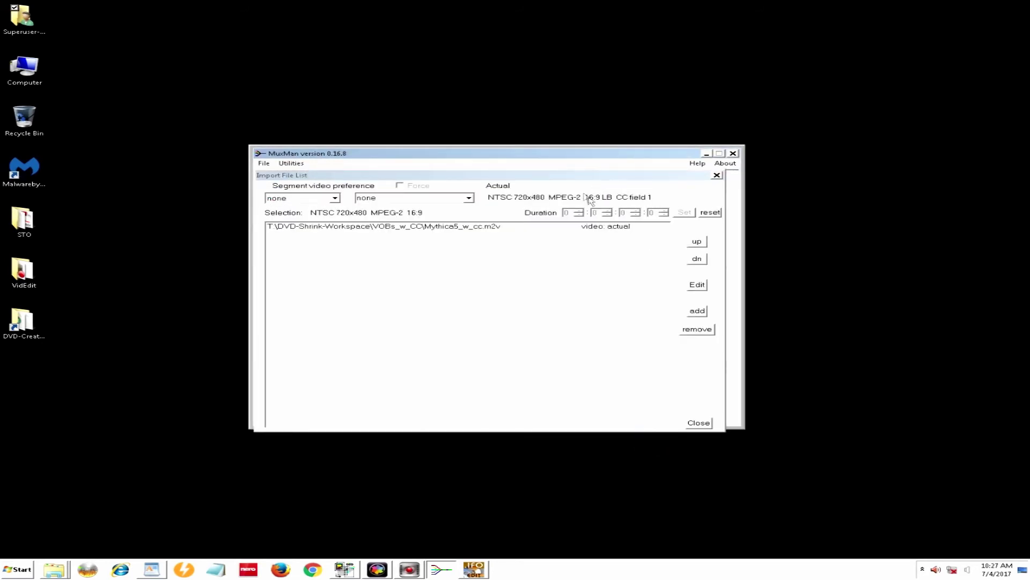
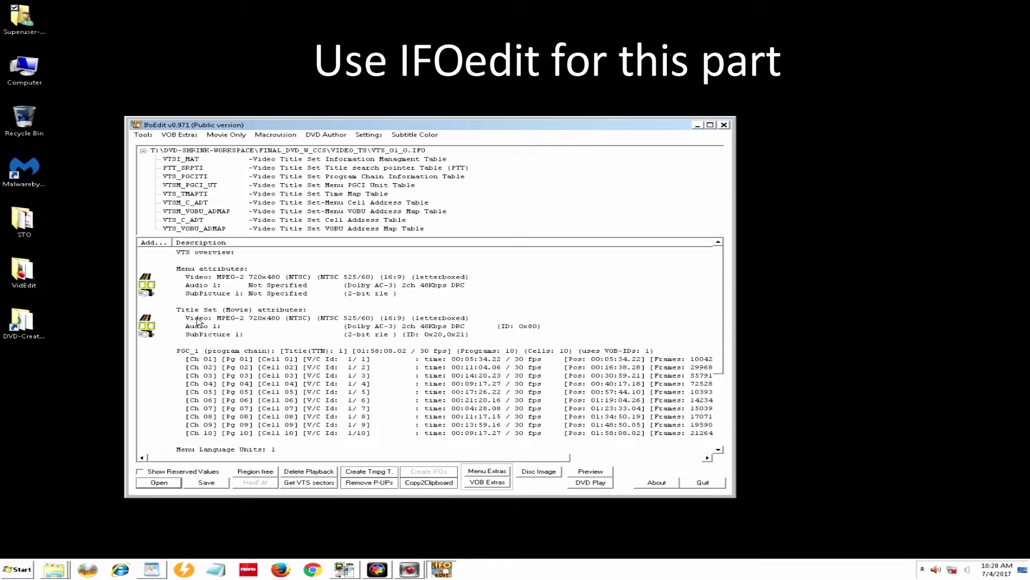
Enable line 21 closed captions for field 1 in GOP in the Title Set (Movie) video attributes of VTS_01_0.IFO.
double_click(197, 321)
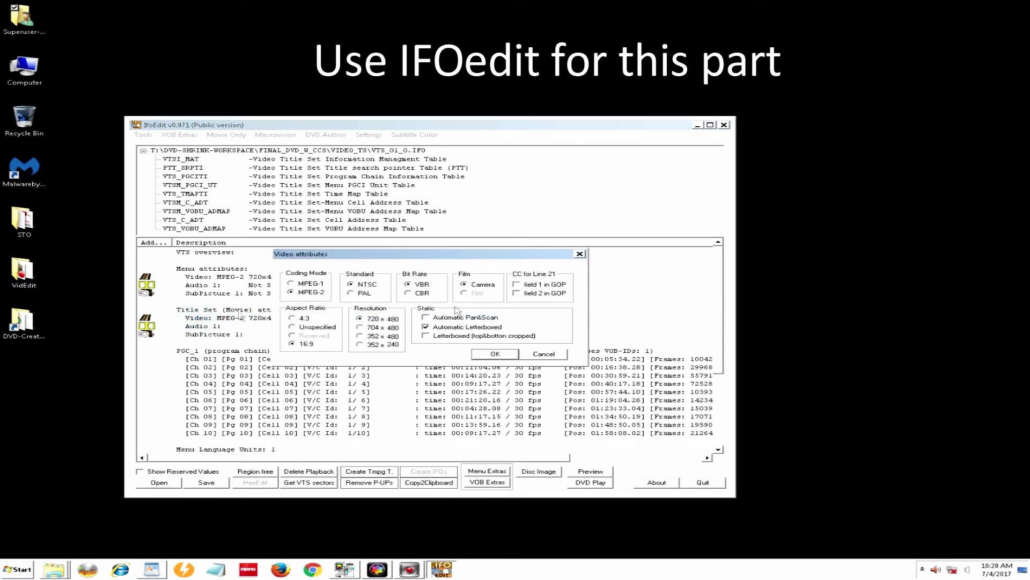
left_click_drag(378, 250, 437, 339)
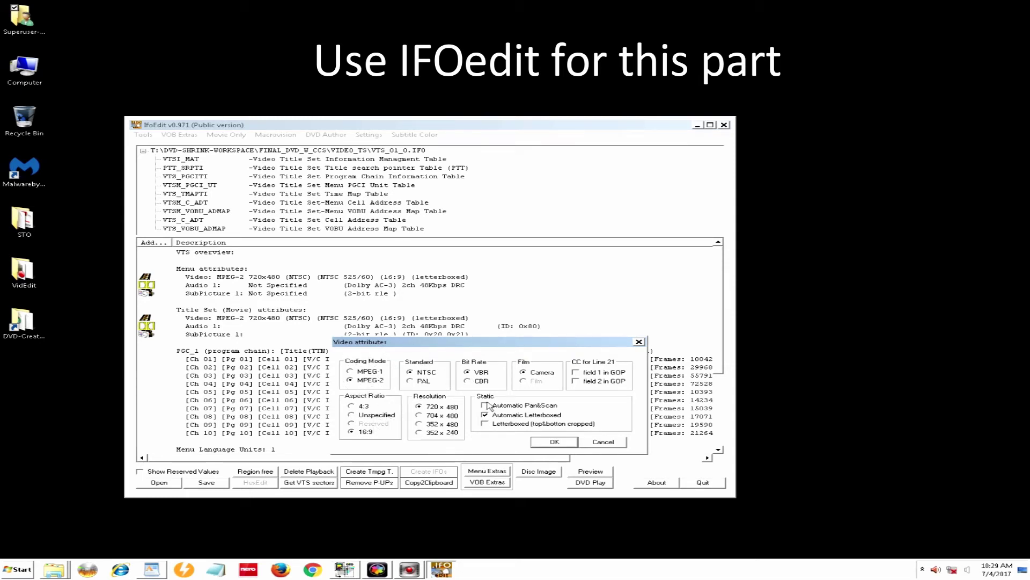
left_click(577, 373)
left_click(551, 442)
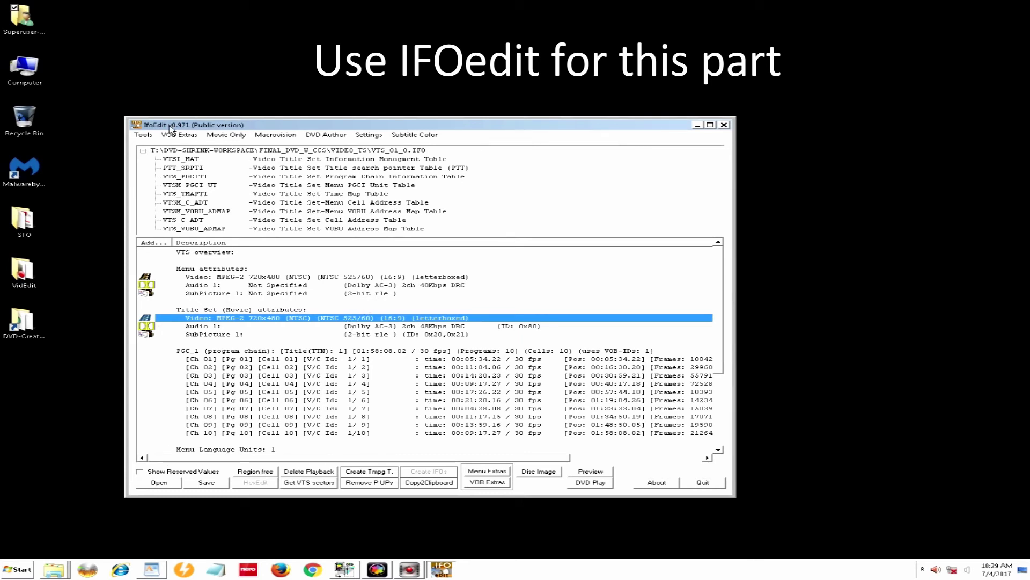
Reopen VTS_01_0.IFO from the VIDEO_TS folder.
left_click(168, 483)
left_click(396, 299)
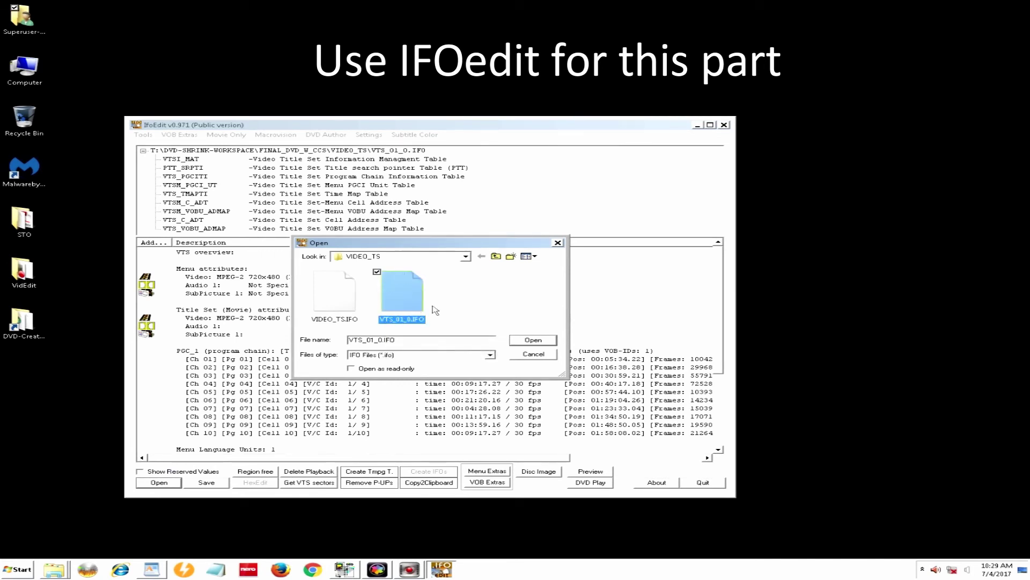
left_click(533, 340)
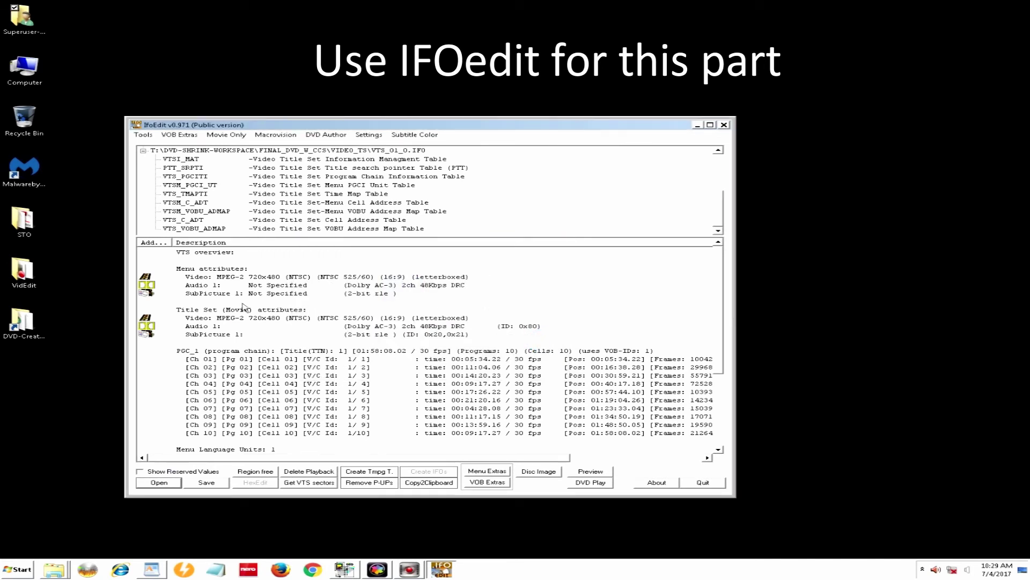
Enable line 21 closed captions for field 1 in GOP in the Menu video attributes, and quit IfoEdit.
double_click(213, 280)
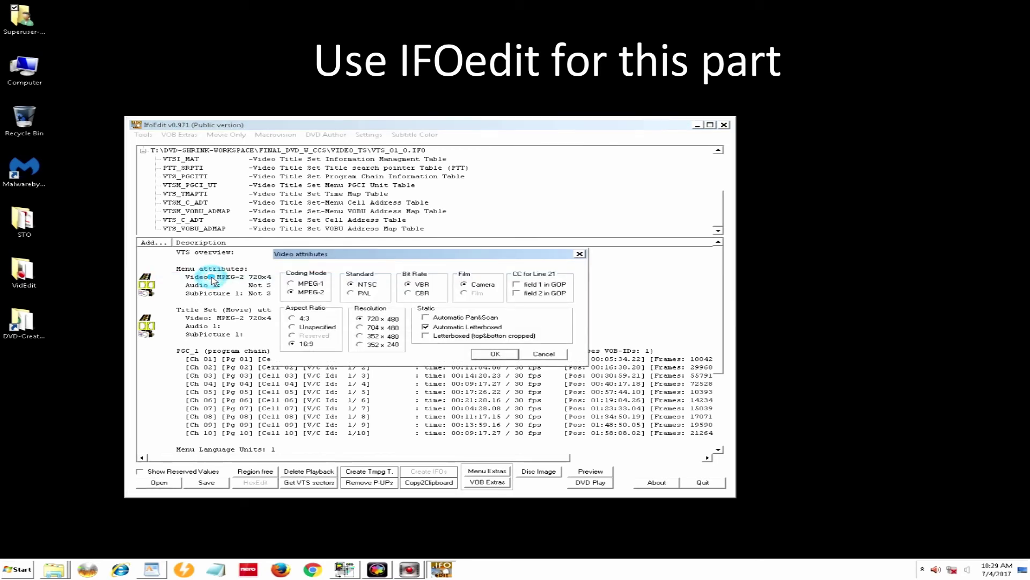
left_click(517, 285)
left_click(495, 354)
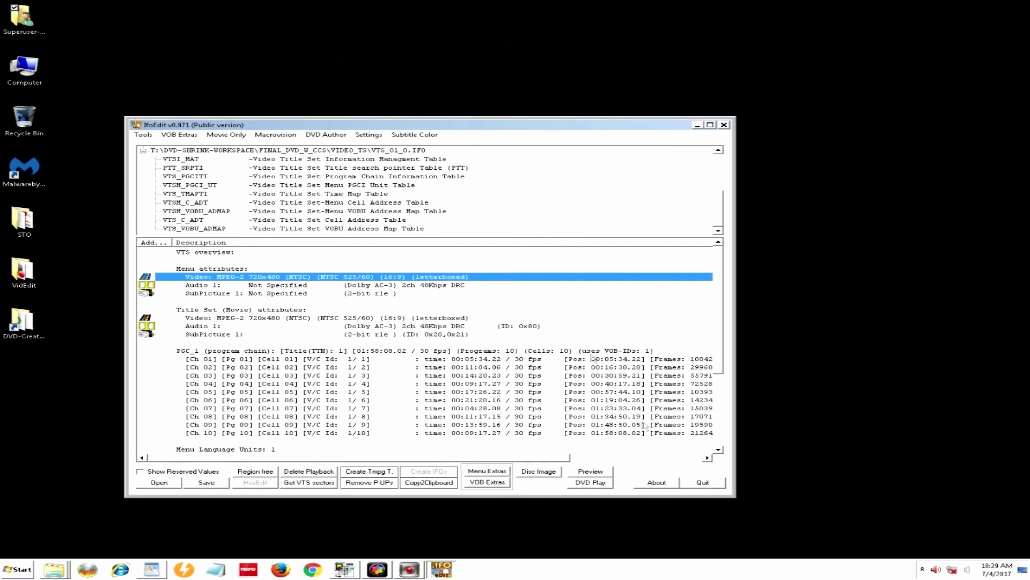
left_click(704, 483)
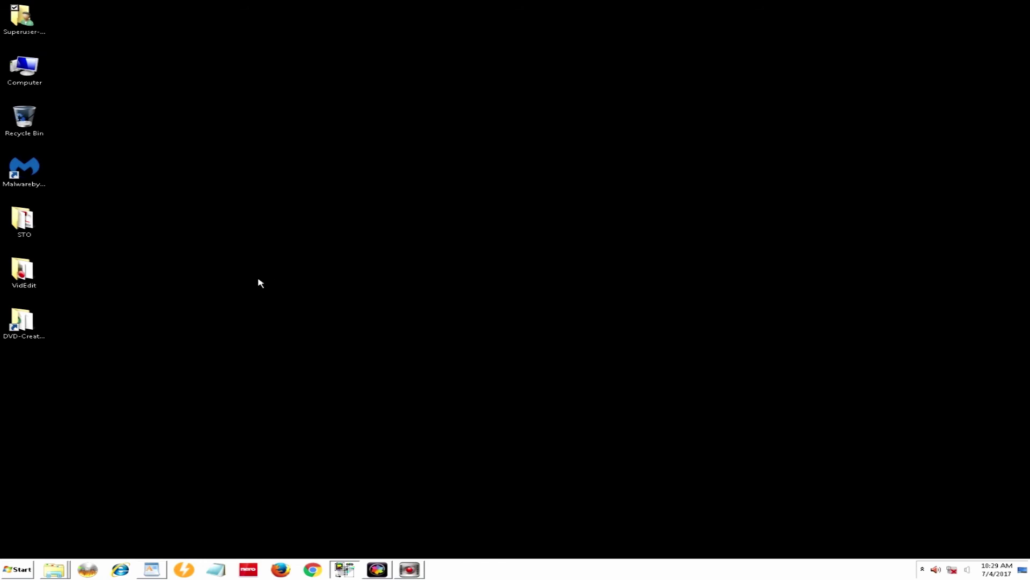